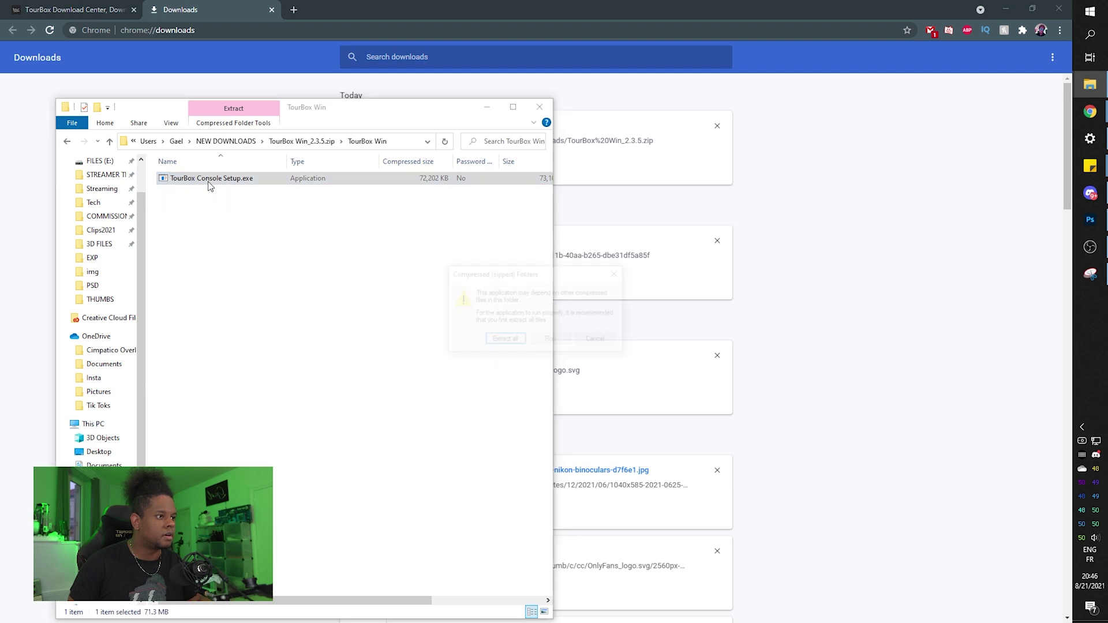
# - Extract all files from the TourBox Win zip into the tourbox folder under PROGRAMS on the NVME (G:) drive
pyautogui.click(510, 342)
pyautogui.click(664, 267)
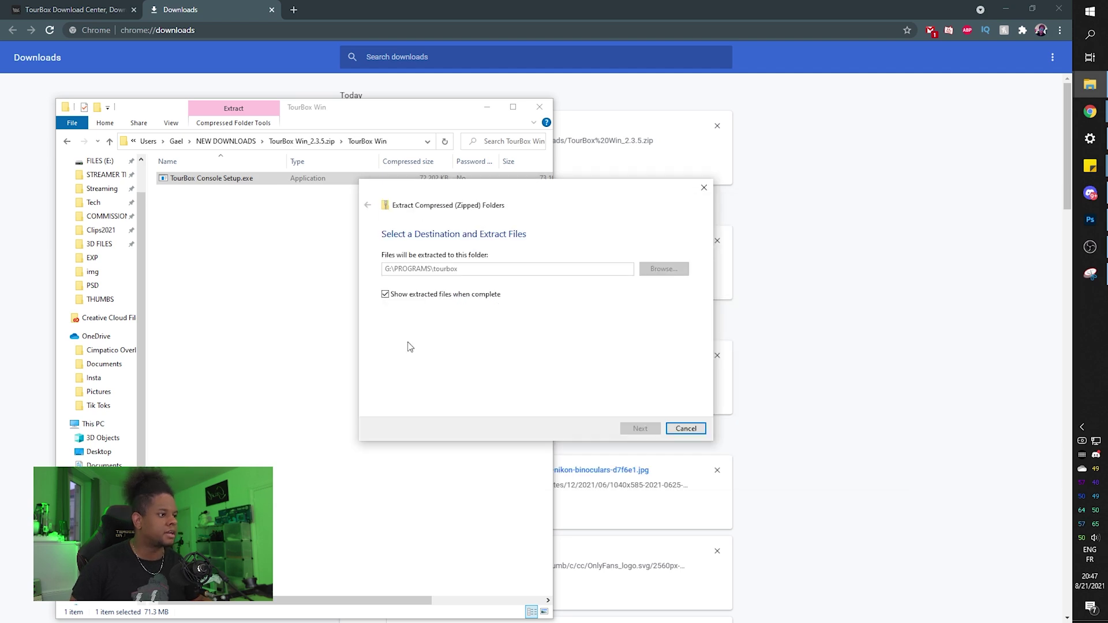
pyautogui.press('Return')
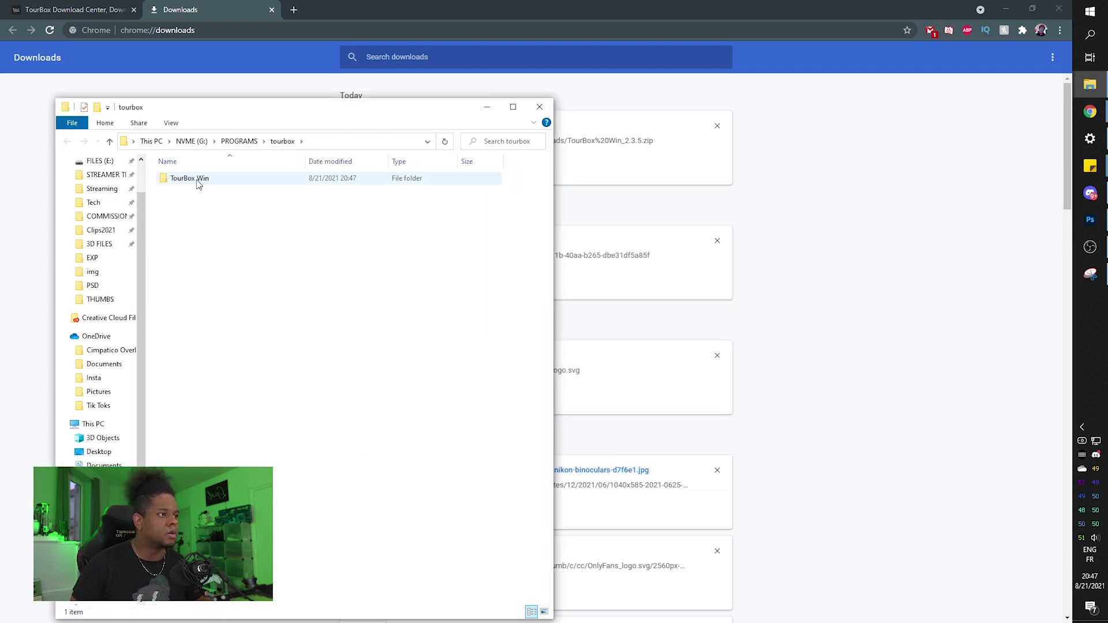
# - Run TourBox Console Setup.exe from the extracted TourBox Win folder, allowing it past the Windows SmartScreen warning
pyautogui.doubleClick(199, 180)
pyautogui.doubleClick(210, 179)
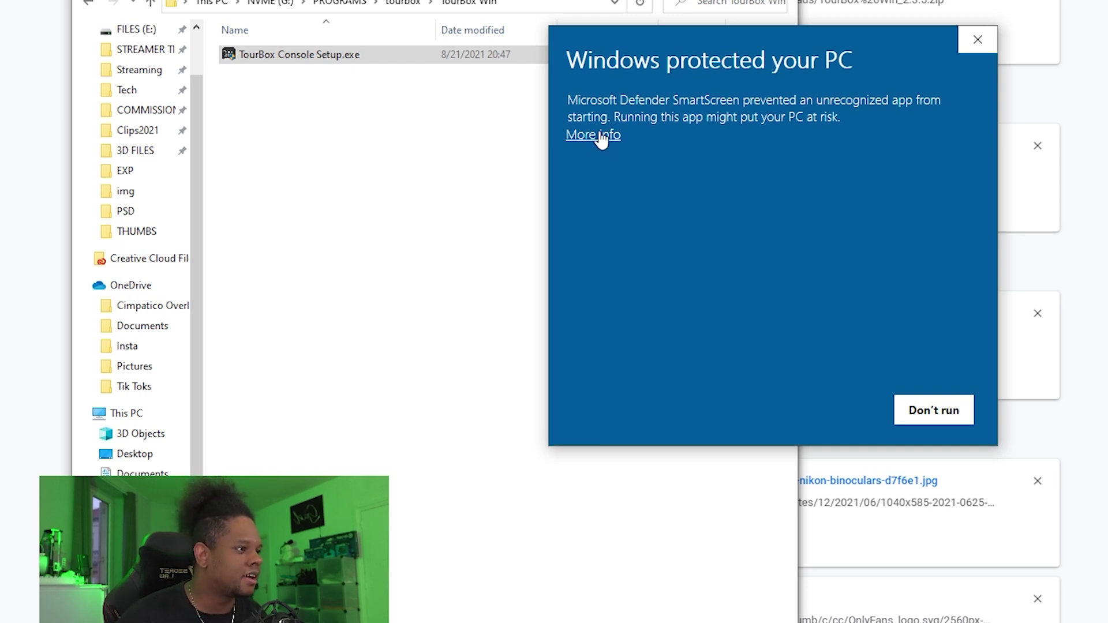
pyautogui.click(606, 136)
pyautogui.click(823, 414)
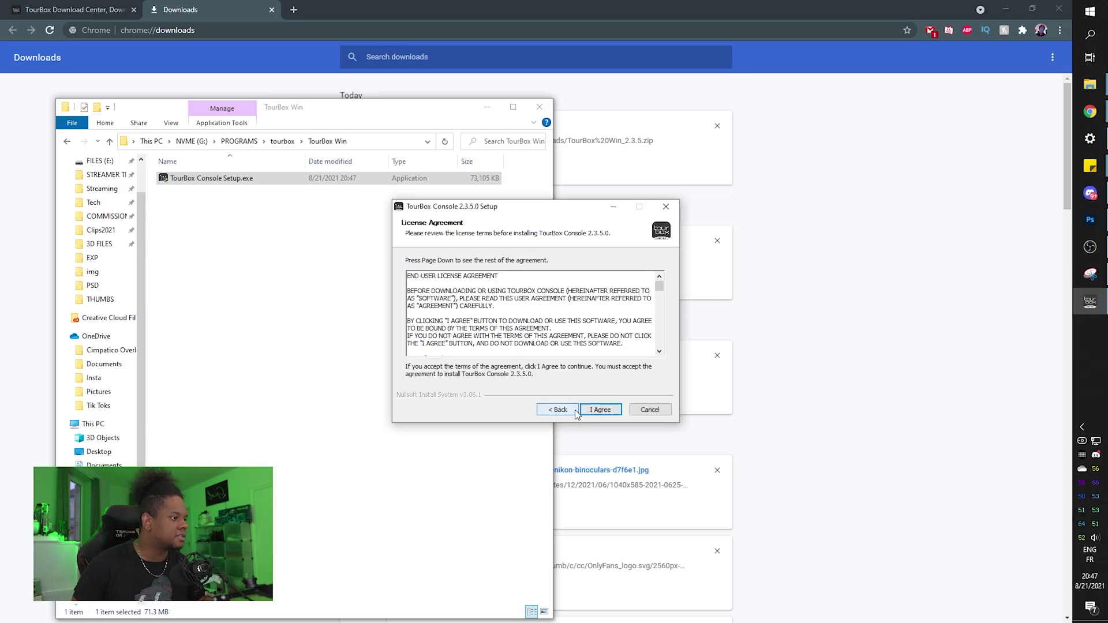
# - Install TourBox Console 2.3.5.0 into the G:\PROGRAMS\tourbox\TourBox Win folder and finish the setup
pyautogui.click(599, 411)
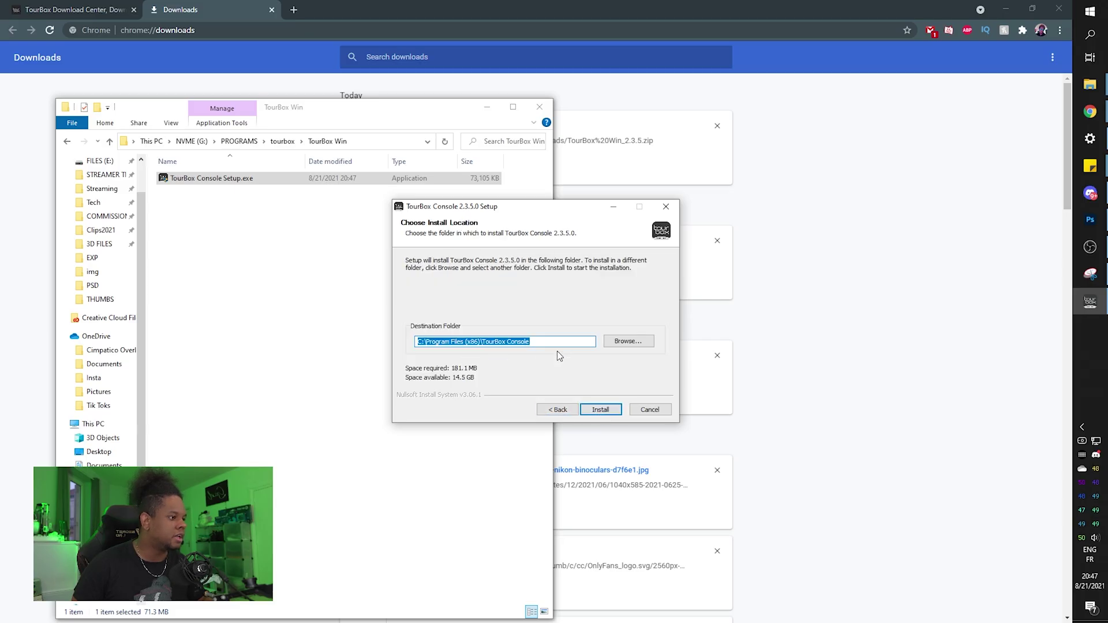
pyautogui.click(626, 341)
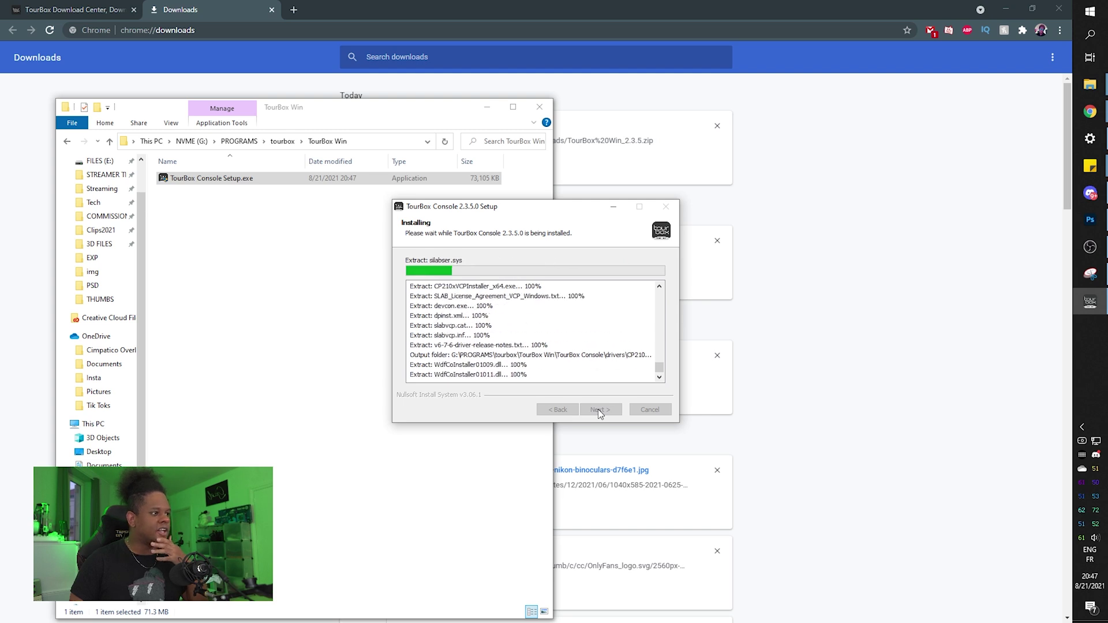
pyautogui.click(600, 409)
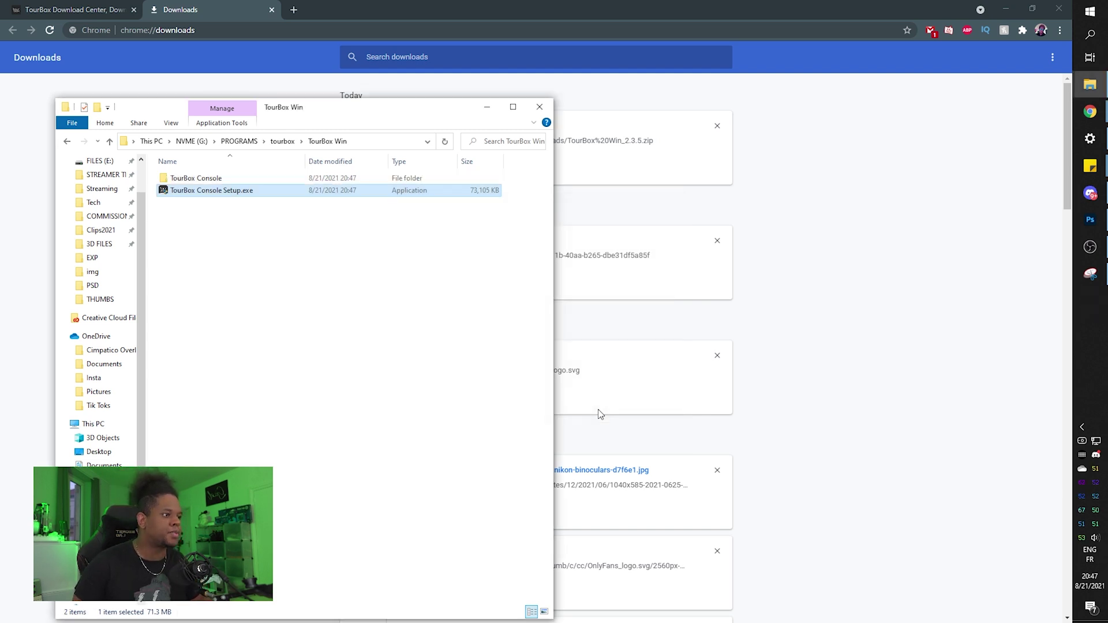
# - Close the browser's Downloads page and open the installed TourBox Console folder
pyautogui.click(272, 9)
pyautogui.doubleClick(196, 178)
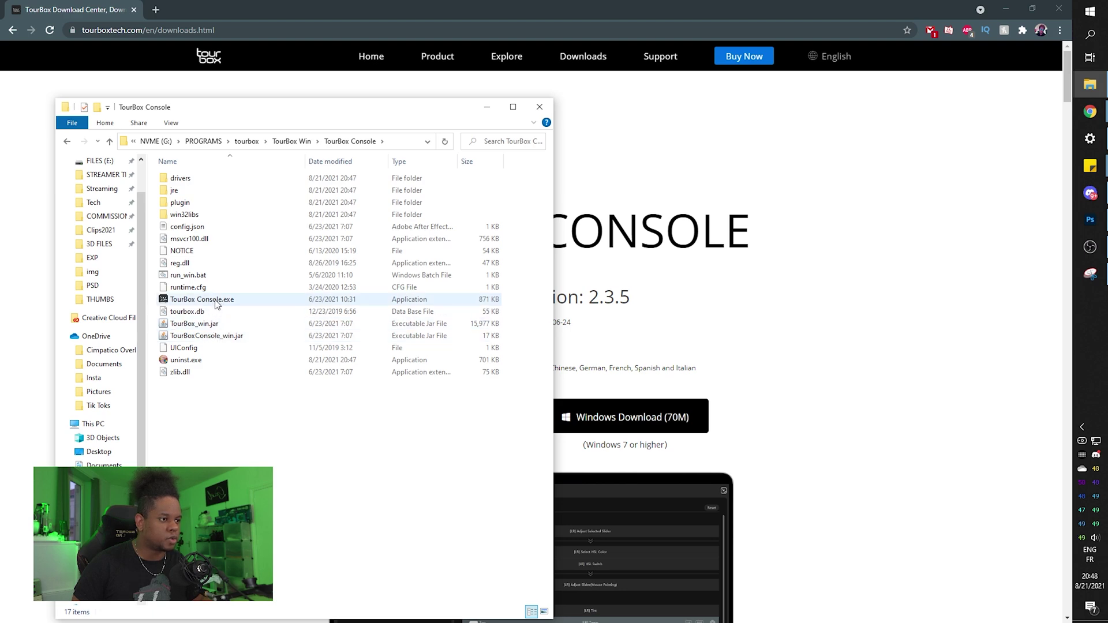
# - Launch TourBox Console and upgrade the TourBox firmware to 2.2
pyautogui.click(1089, 10)
pyautogui.click(584, 35)
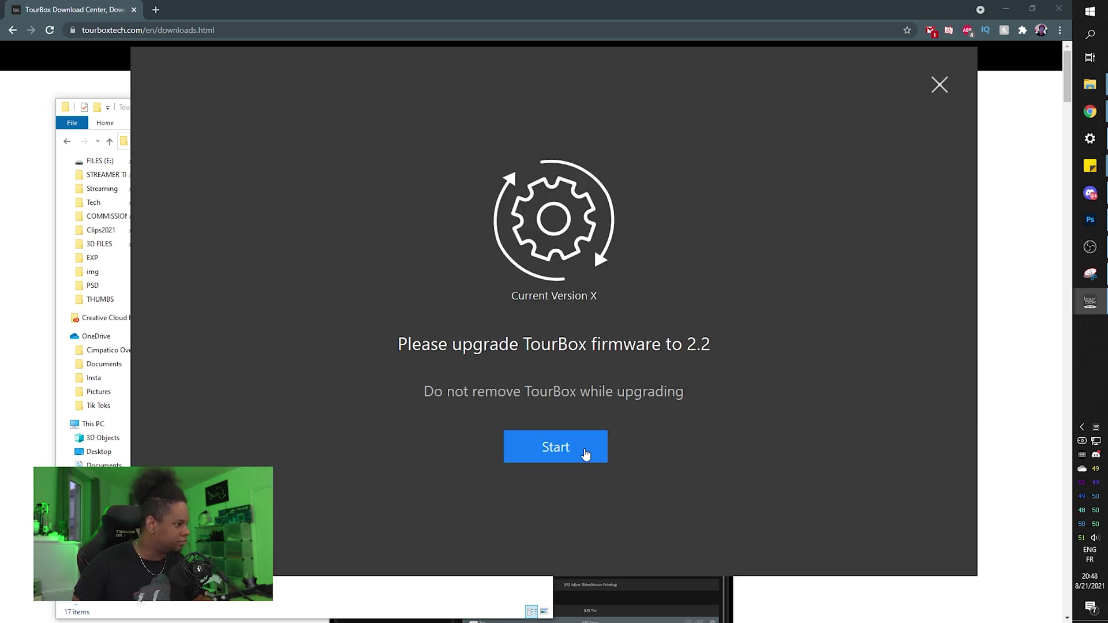
pyautogui.click(585, 454)
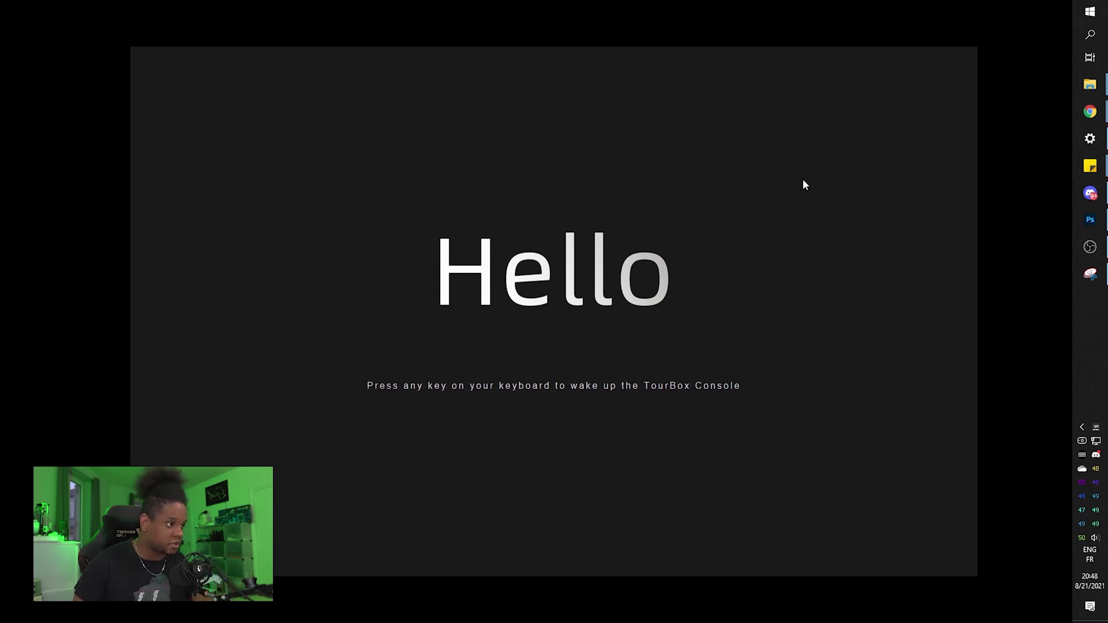
# - Wake up the TourBox Console from its Hello screen and advance the introduction tour past the preset list explanation
pyautogui.press('space')
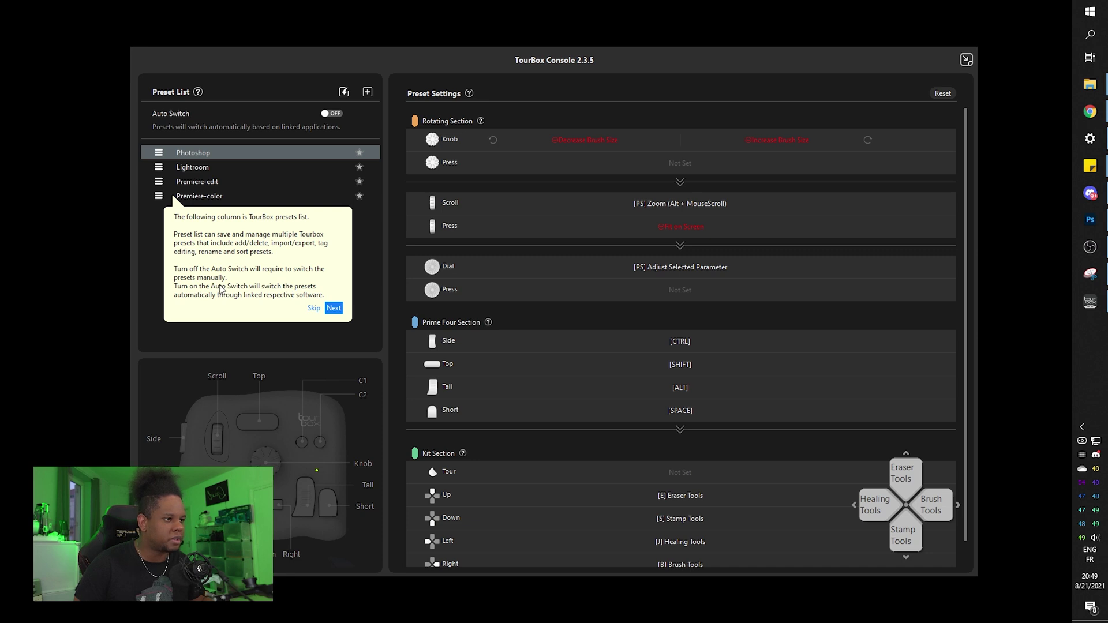
pyautogui.click(334, 309)
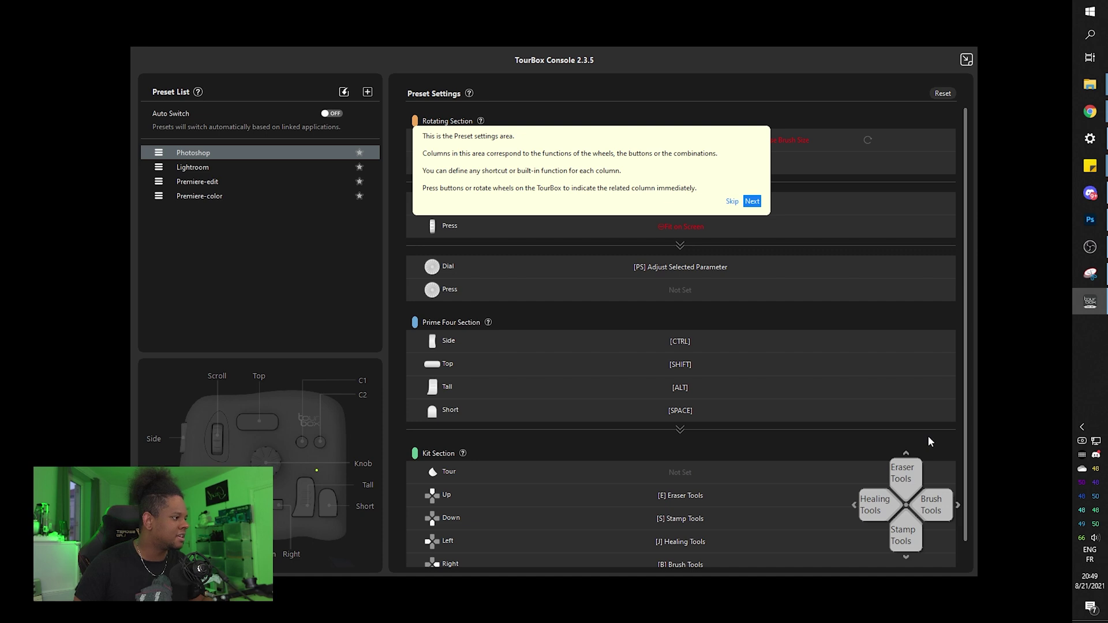
# - Open Stream Deck, move its window clear of the tour note to view the Profile 1 keys, and dismiss it
pyautogui.click(1082, 455)
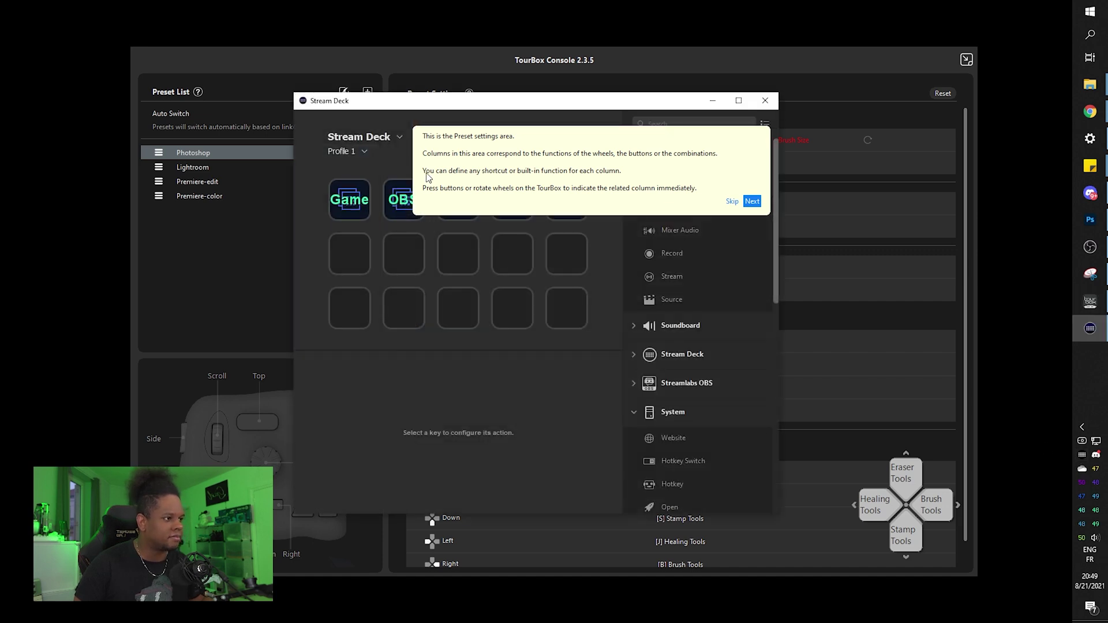
pyautogui.moveTo(454, 103); pyautogui.dragTo(183, 172)
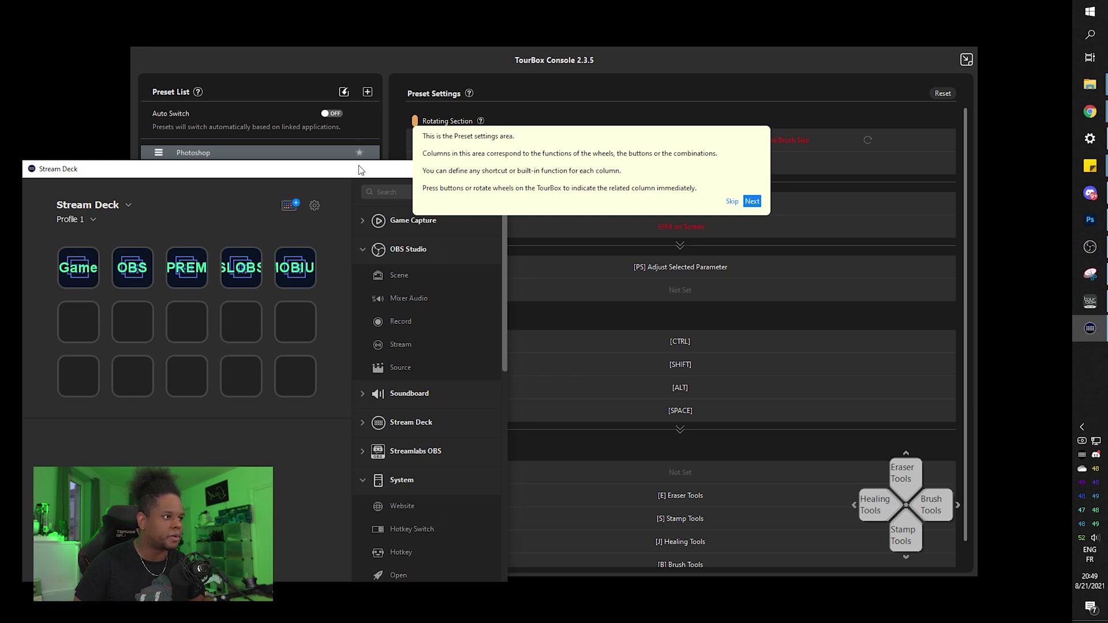
pyautogui.moveTo(346, 175); pyautogui.dragTo(231, 180)
pyautogui.click(372, 173)
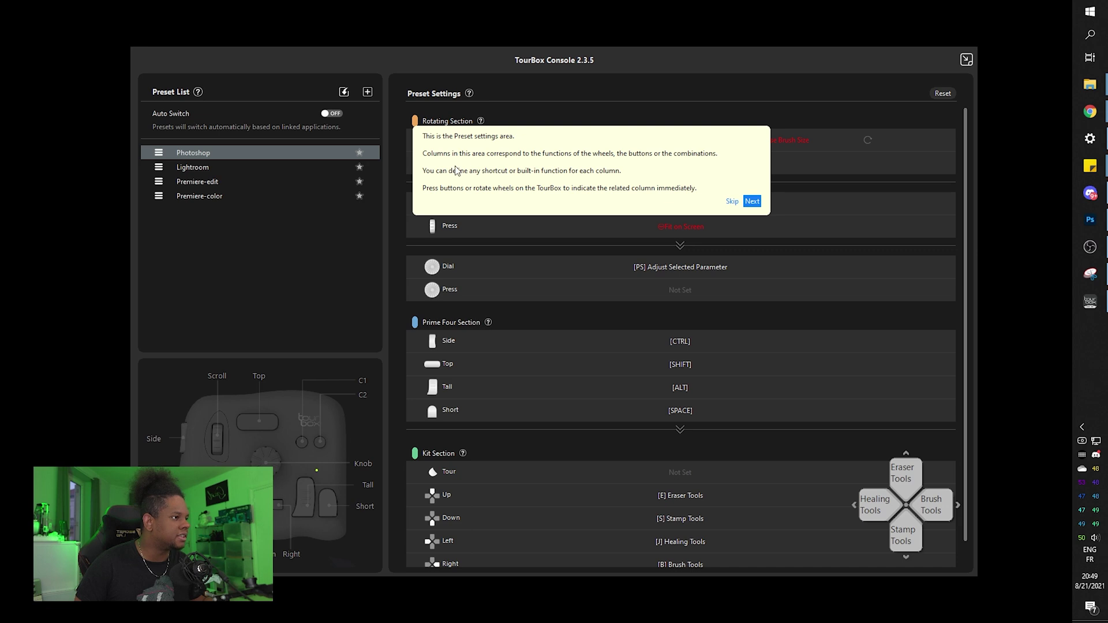
# - Go through the remaining tour notes on preset settings, layout and the HUD, and finish the tour
pyautogui.click(757, 202)
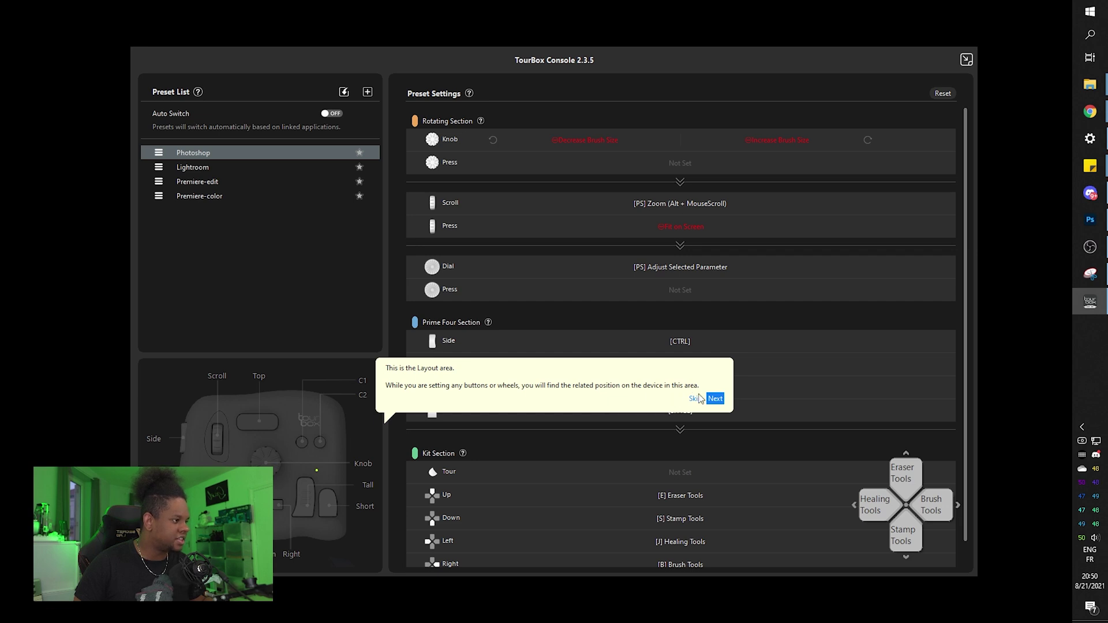
pyautogui.click(716, 399)
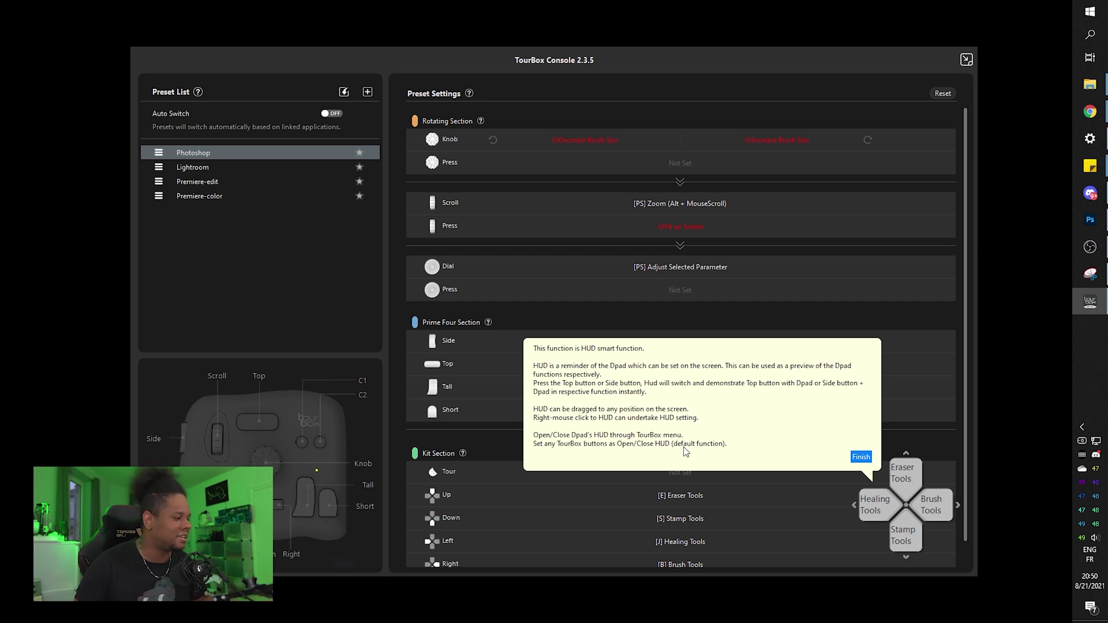
pyautogui.click(860, 457)
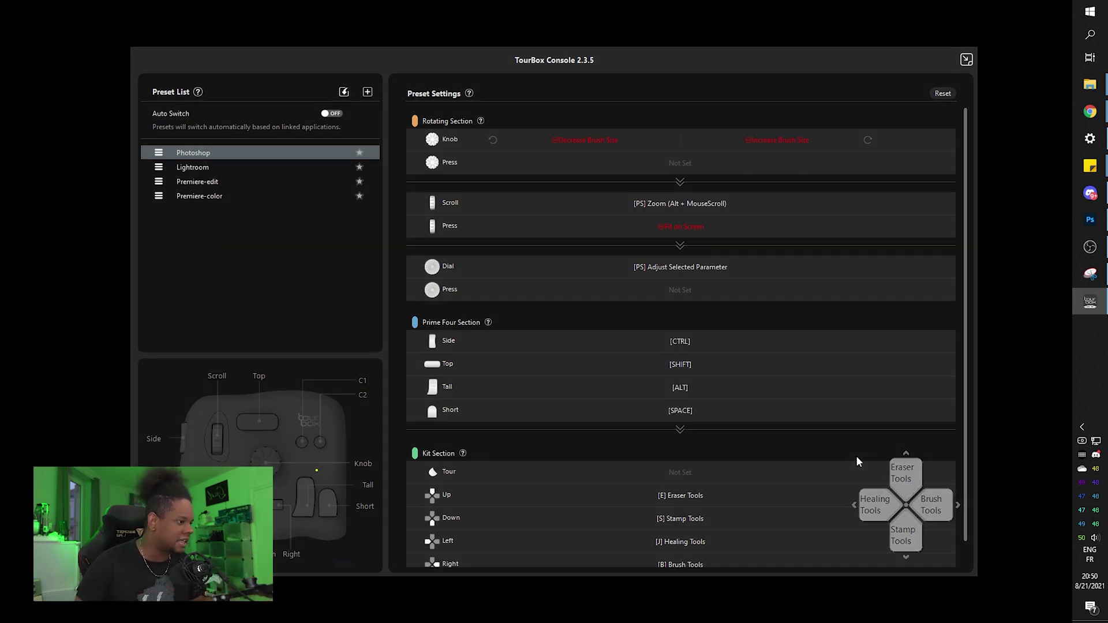
# - Examine the control assignments of the Photoshop, Lightroom, Premiere-edit and Premiere-color presets
pyautogui.scroll(-1, 462, 434)
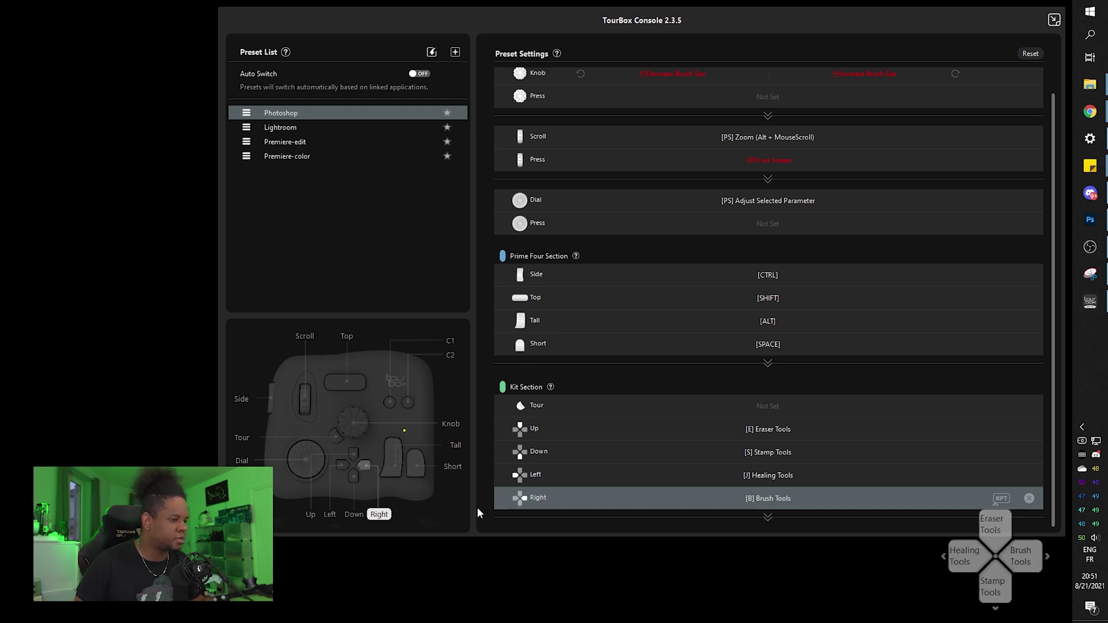
pyautogui.scroll(1, 558, 356)
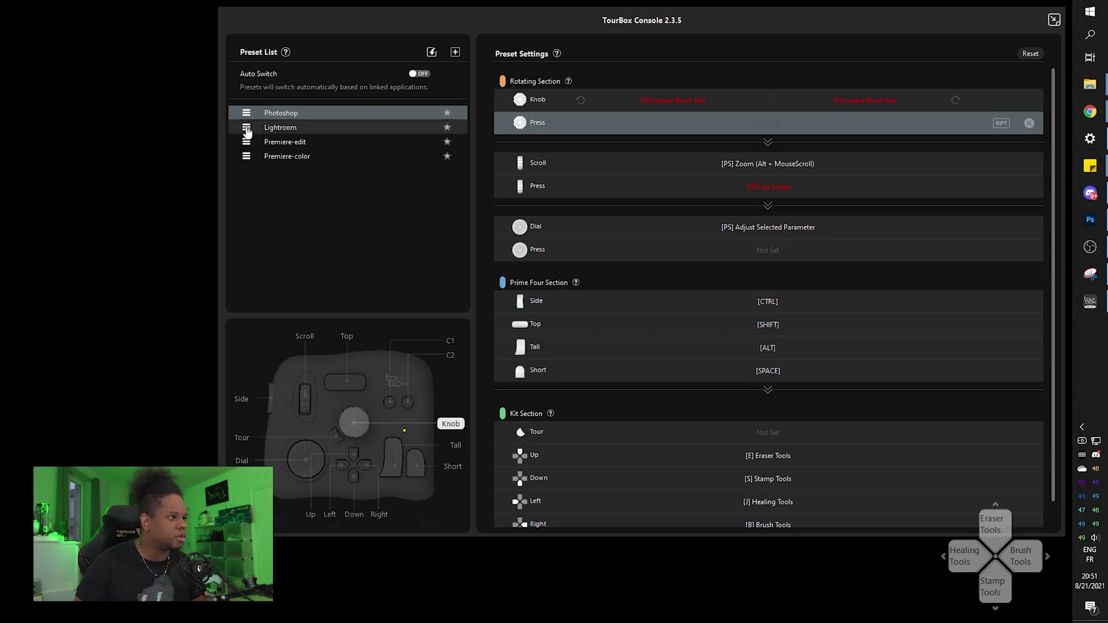
pyautogui.click(272, 130)
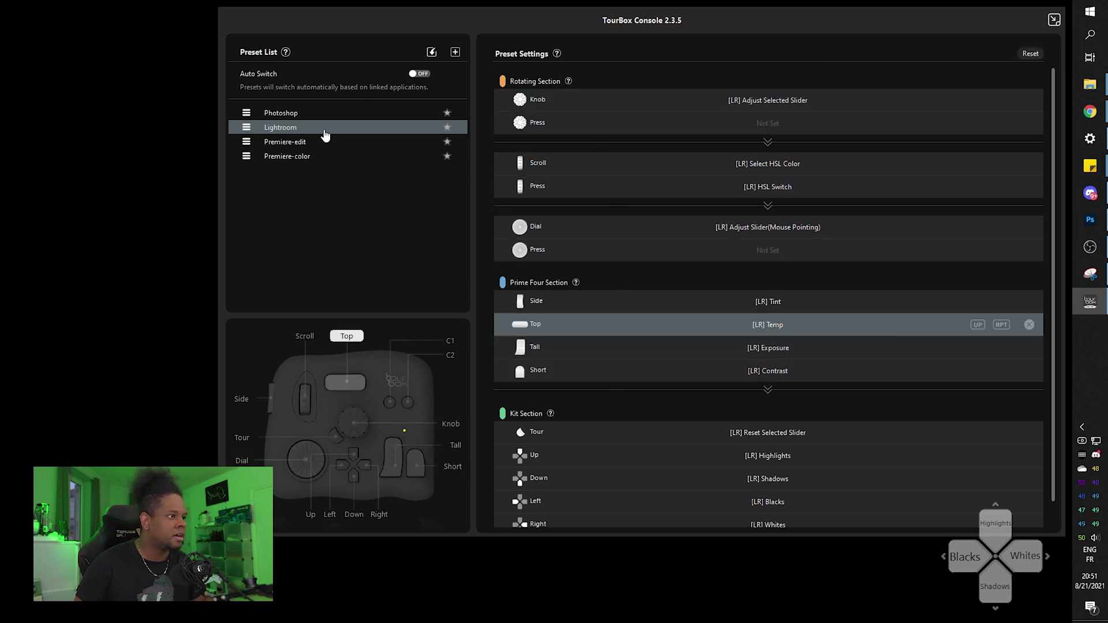
pyautogui.click(306, 144)
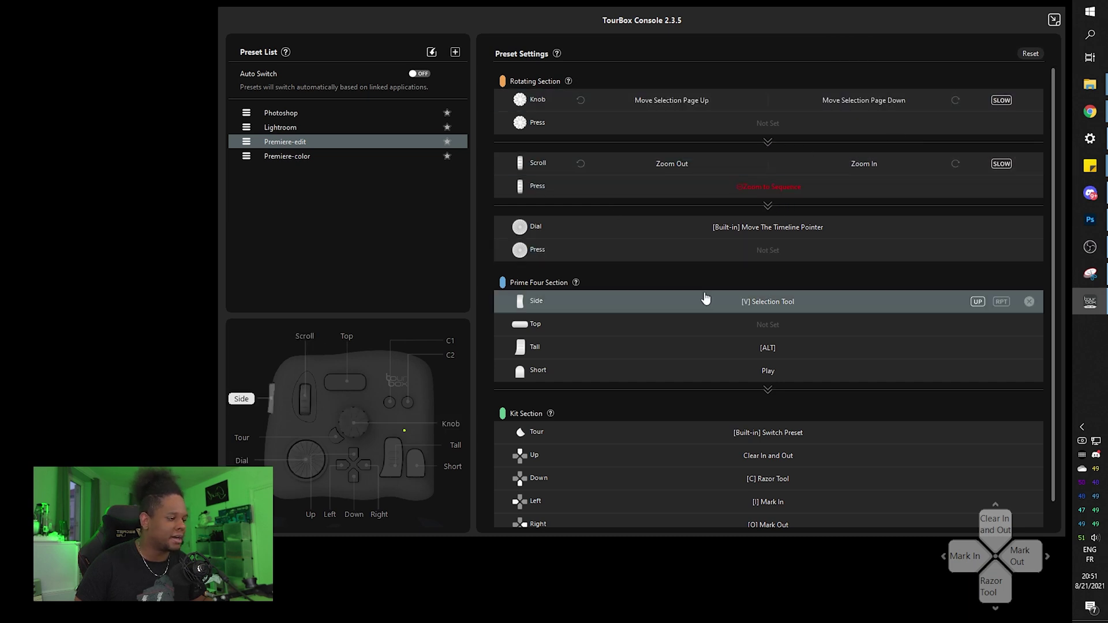
pyautogui.scroll(-1, 699, 326)
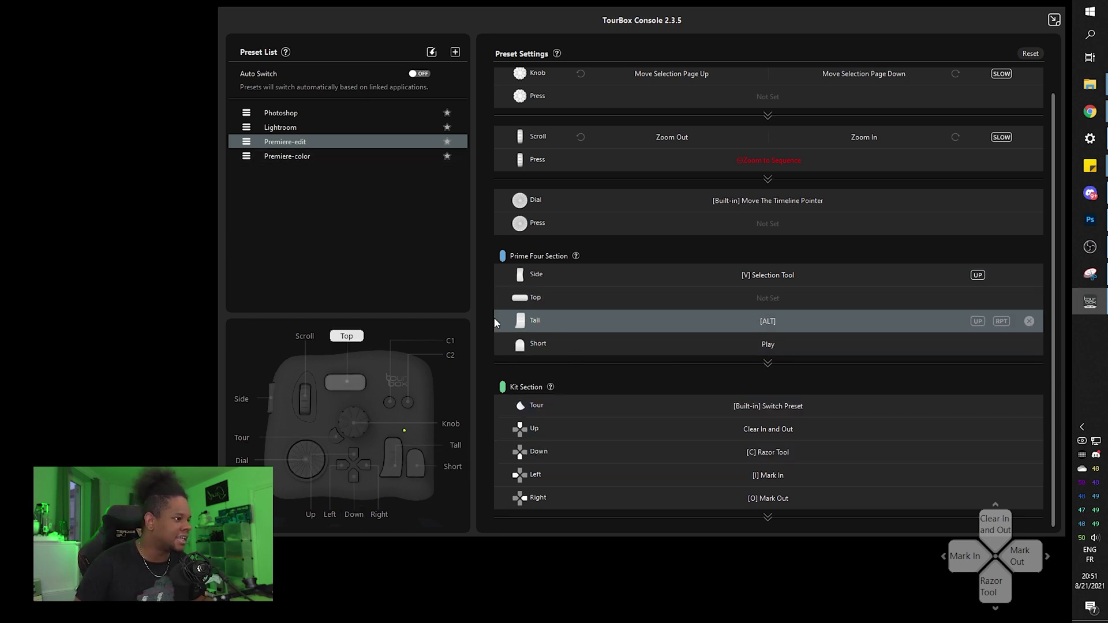
pyautogui.scroll(1, 487, 349)
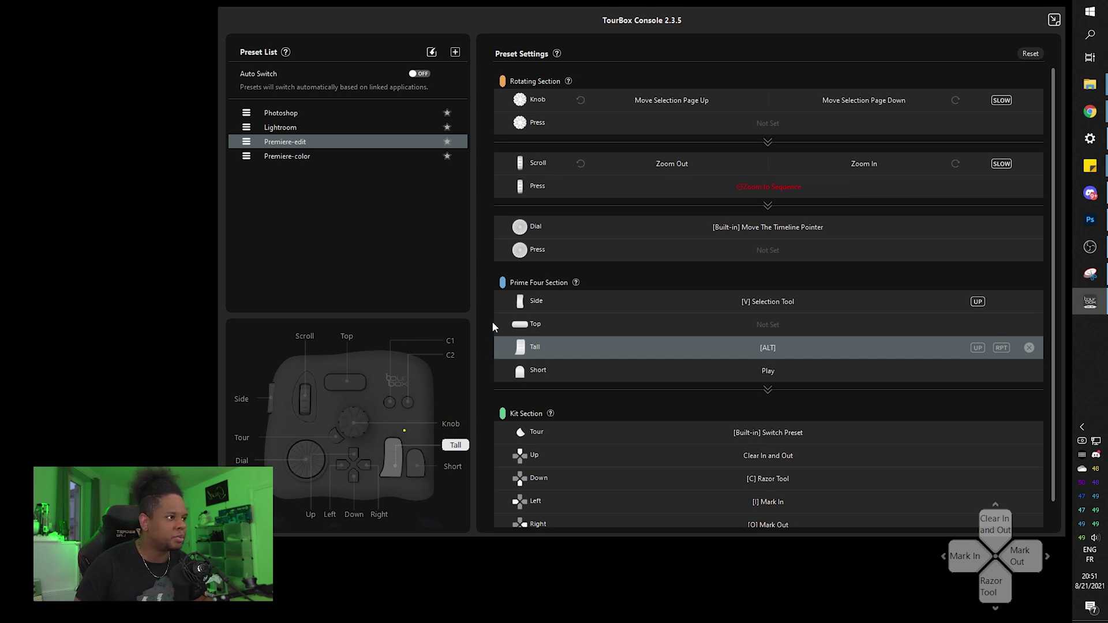
pyautogui.scroll(-1, 496, 208)
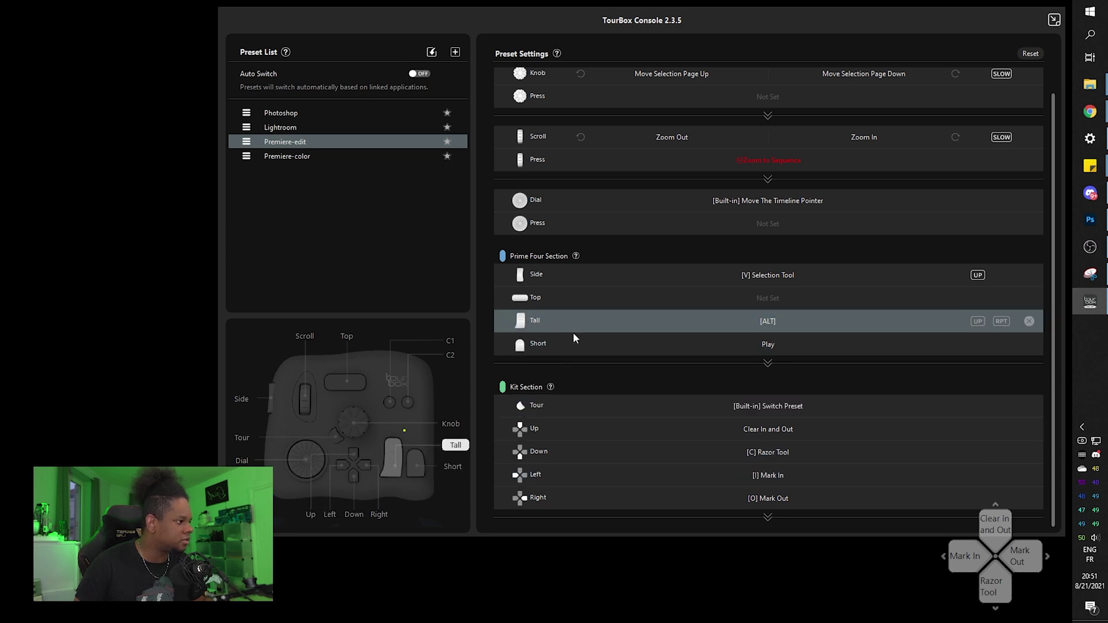
pyautogui.scroll(1, 569, 309)
pyautogui.click(283, 156)
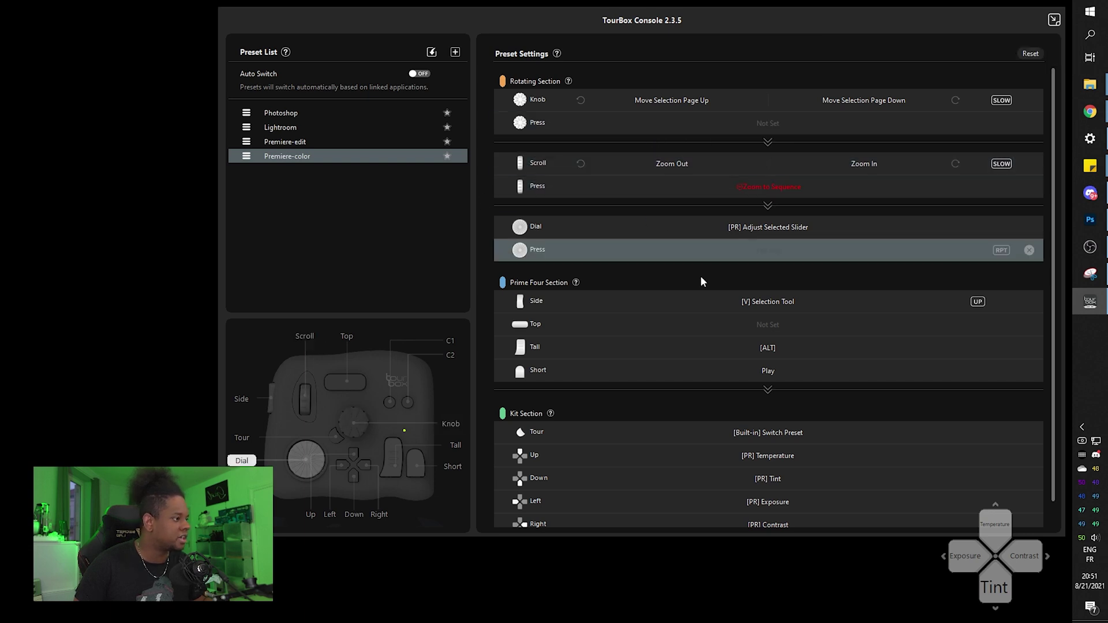
pyautogui.scroll(-1, 698, 269)
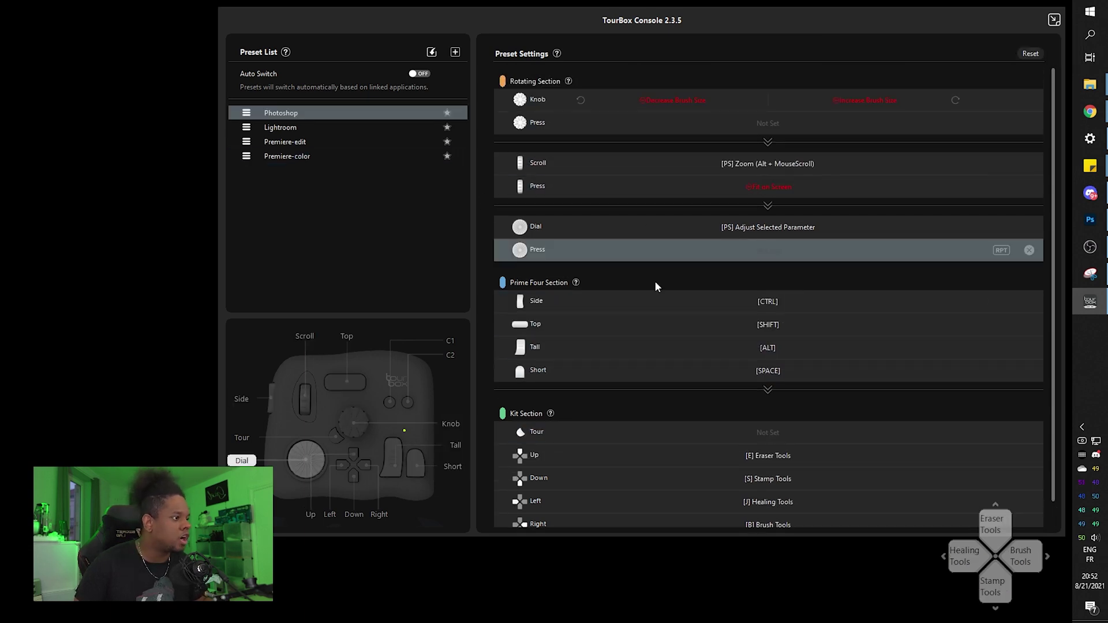
# - Review the Photoshop preset's rotating, Prime Four and Kit section assignments
pyautogui.scroll(-1, 655, 281)
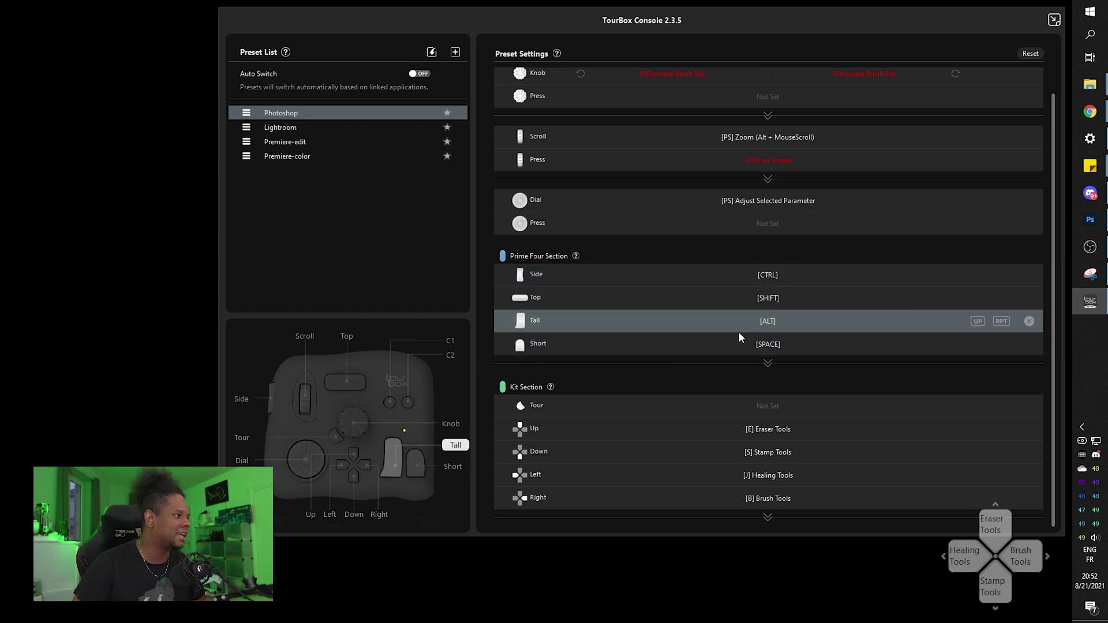
pyautogui.scroll(1, 739, 333)
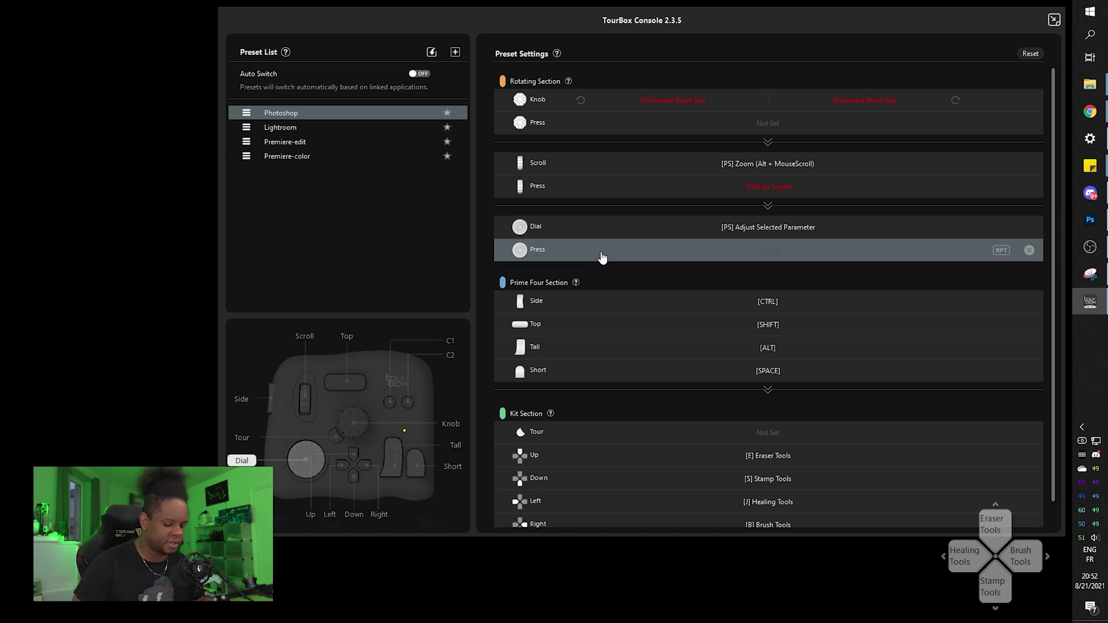
pyautogui.scroll(-1, 602, 256)
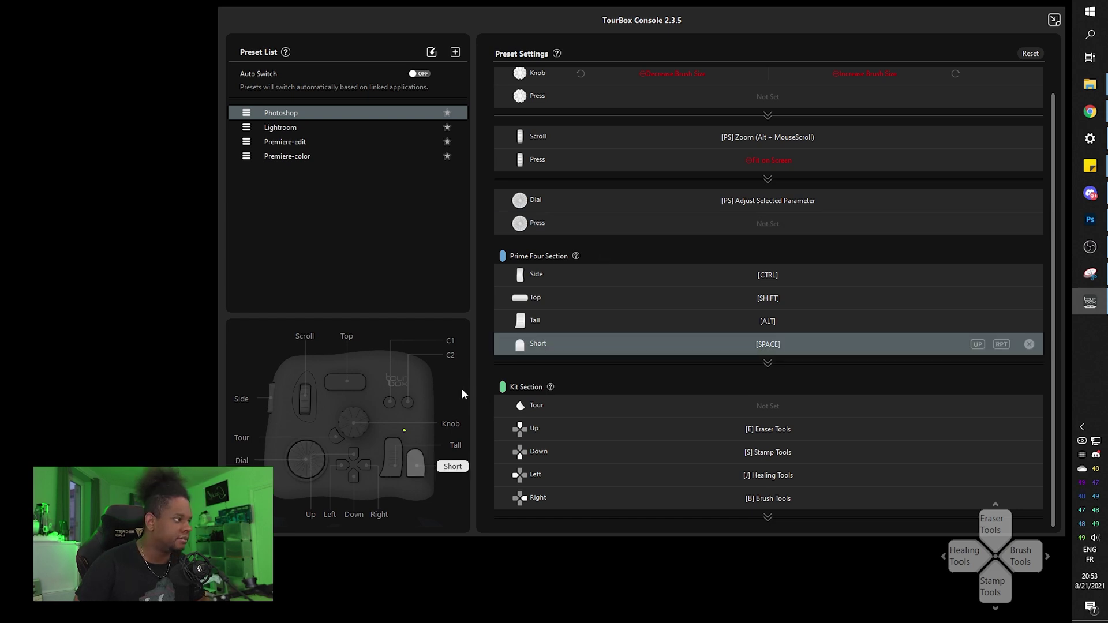
# - Switch to Photoshop and close the IMG_3914.png document
pyautogui.click(1090, 220)
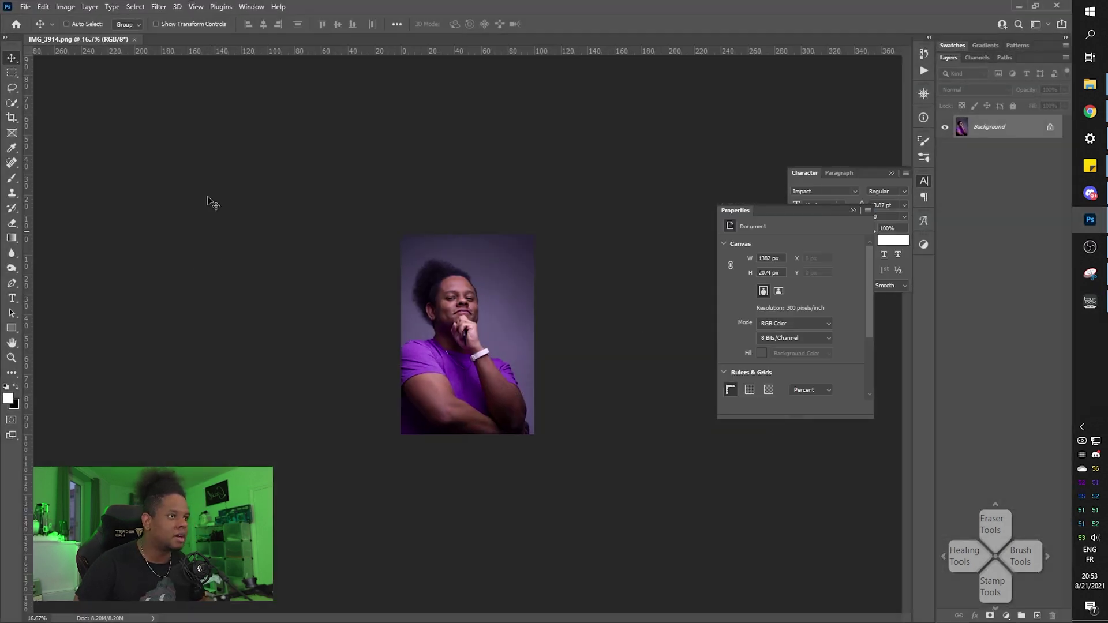
pyautogui.click(135, 39)
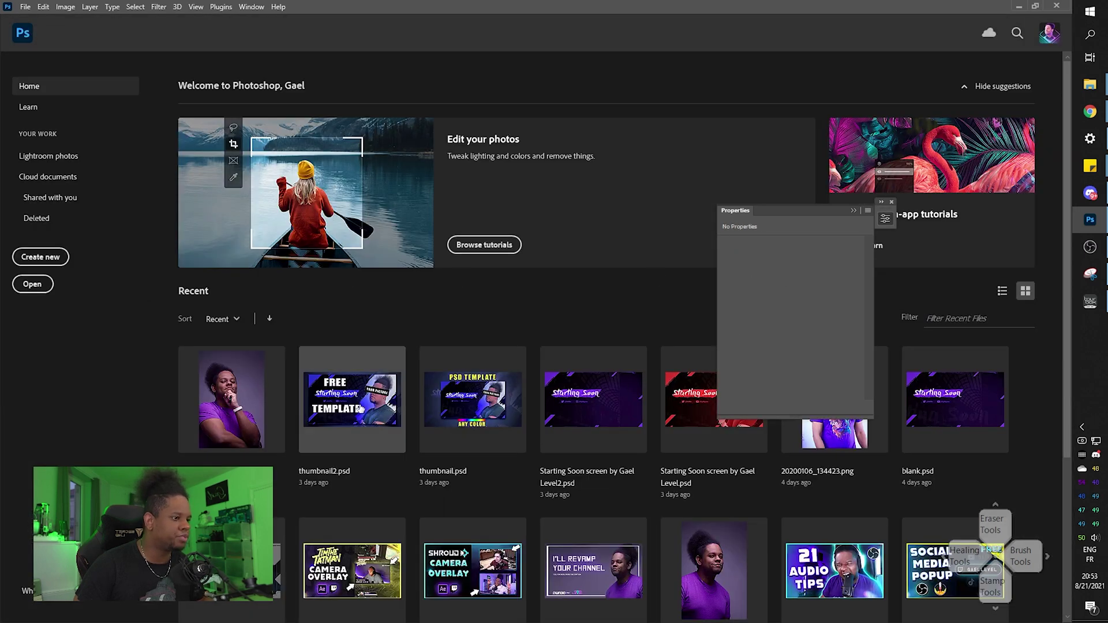
# - Create a blank 1920 x 1080 px RGB document with a white background and activate the Eraser tool
pyautogui.scroll(-1, 404, 427)
pyautogui.scroll(-1, 423, 441)
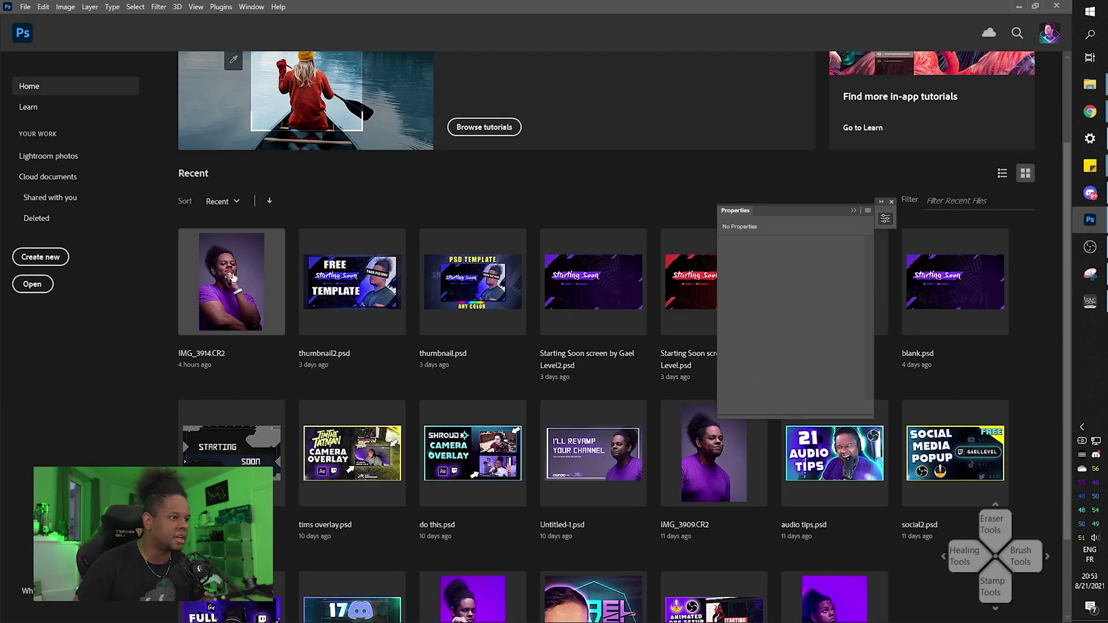
pyautogui.click(34, 262)
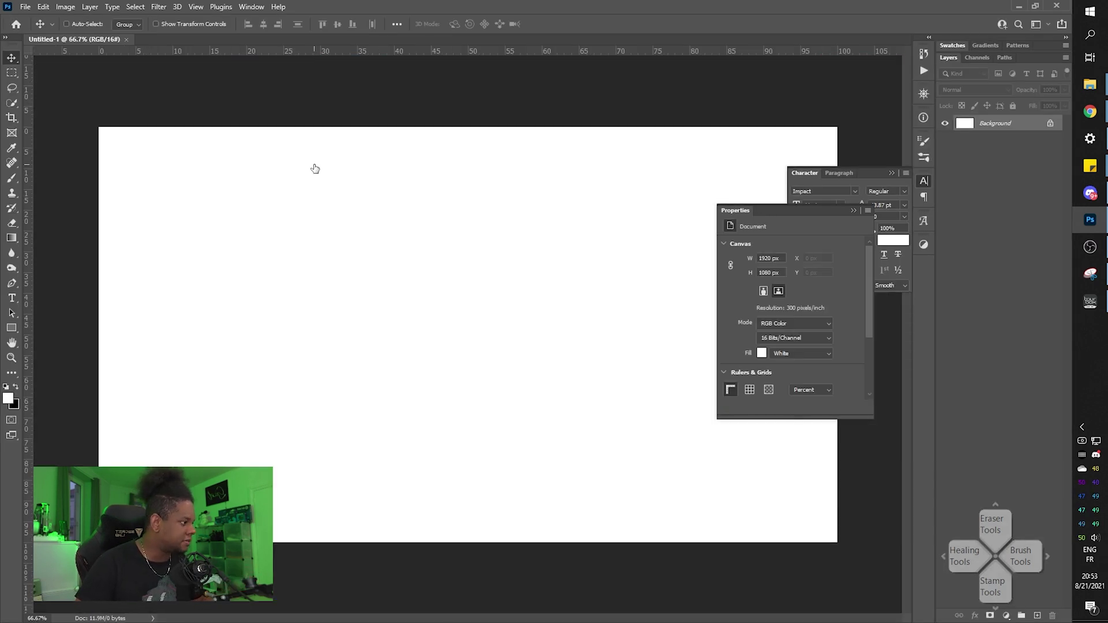
pyautogui.press('e')
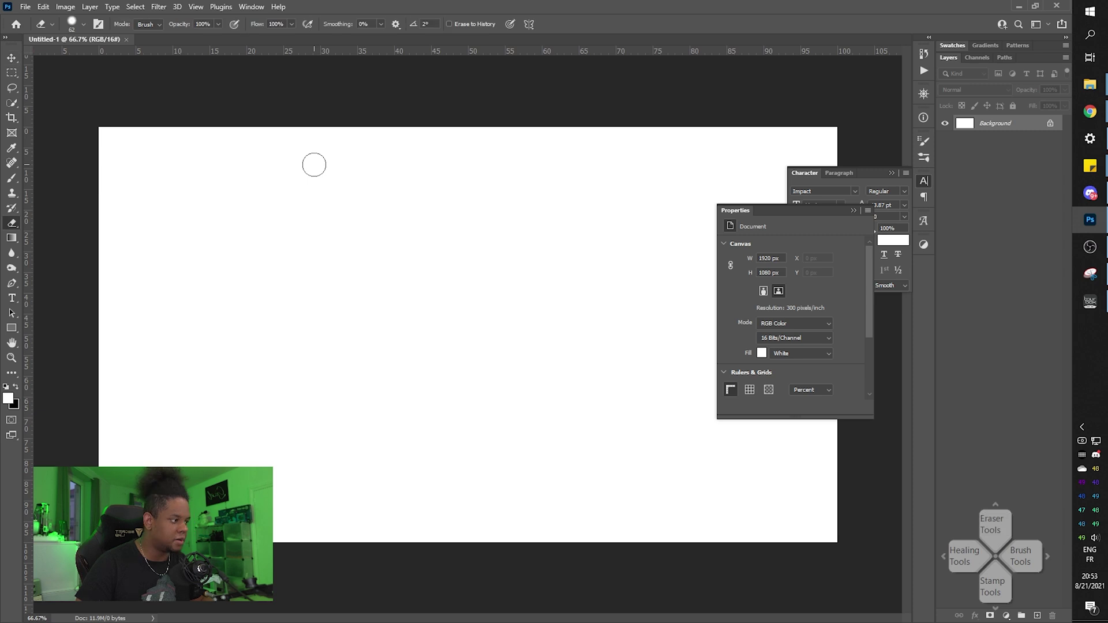
# - Activate the Brush, Clone Stamp and Spot Healing Brush tools one after another
pyautogui.press('b')
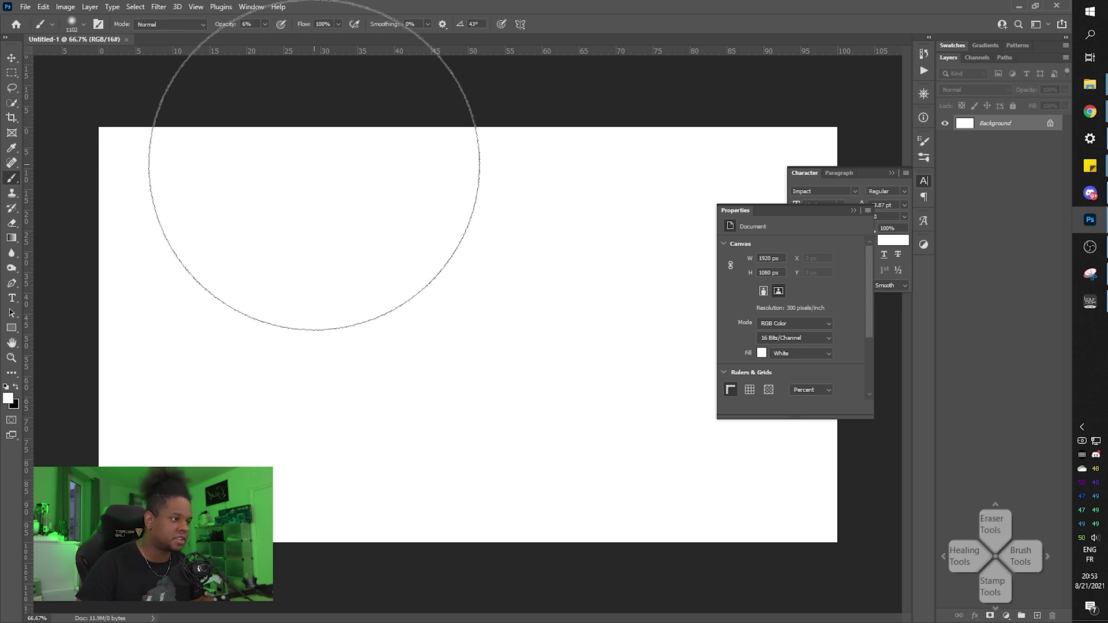
pyautogui.press('s')
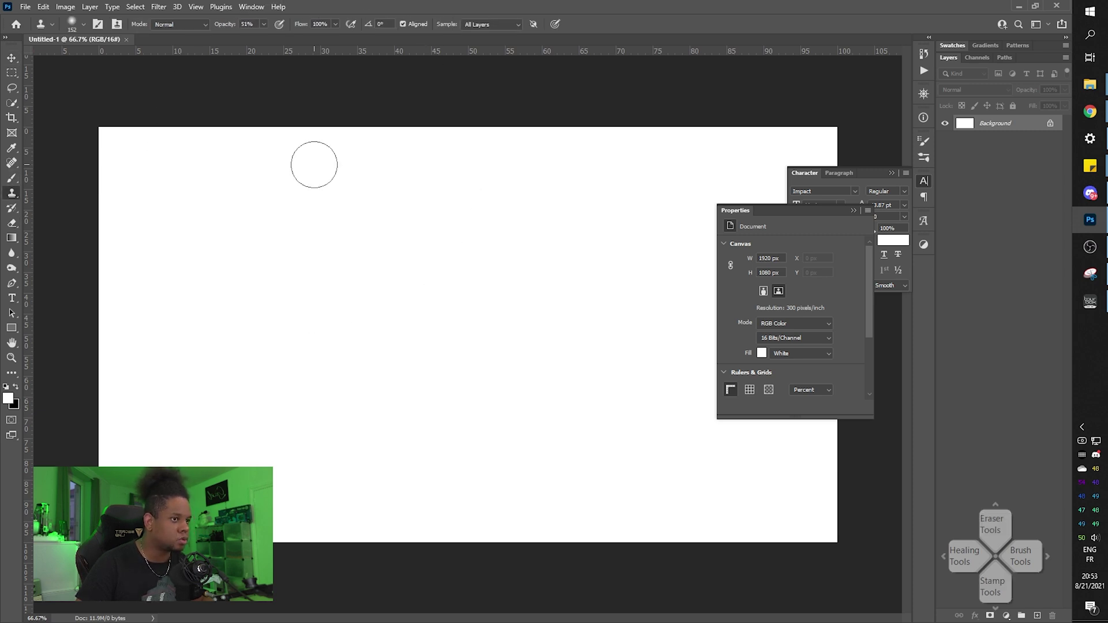
pyautogui.press('j')
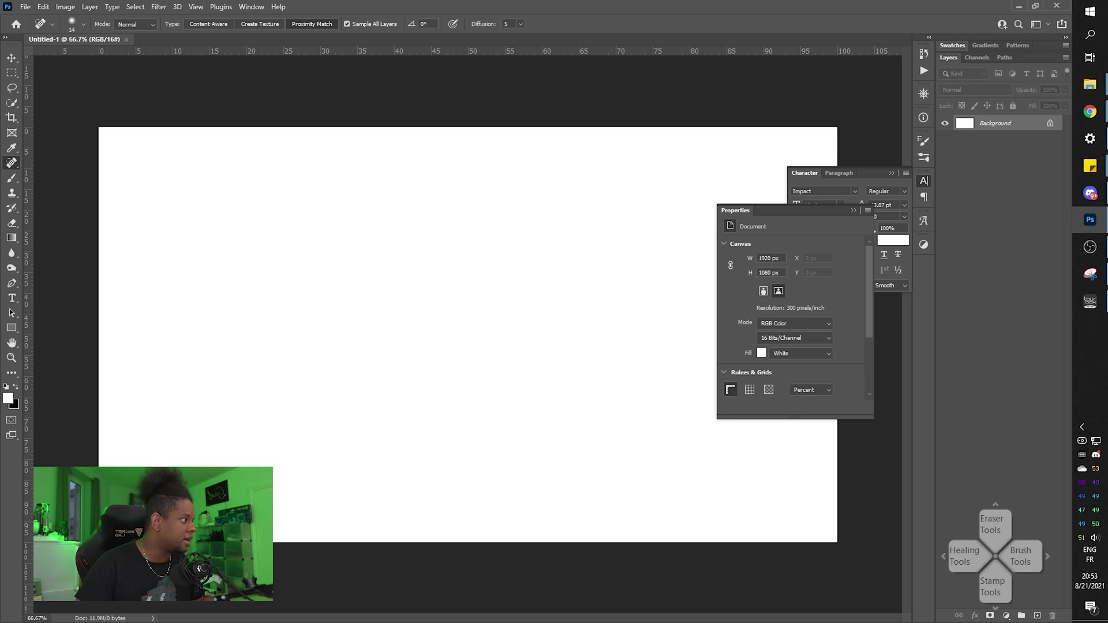
# - Switch to TourBox Console and examine the Knob and Scroll assignments in the Photoshop preset
pyautogui.click(1089, 302)
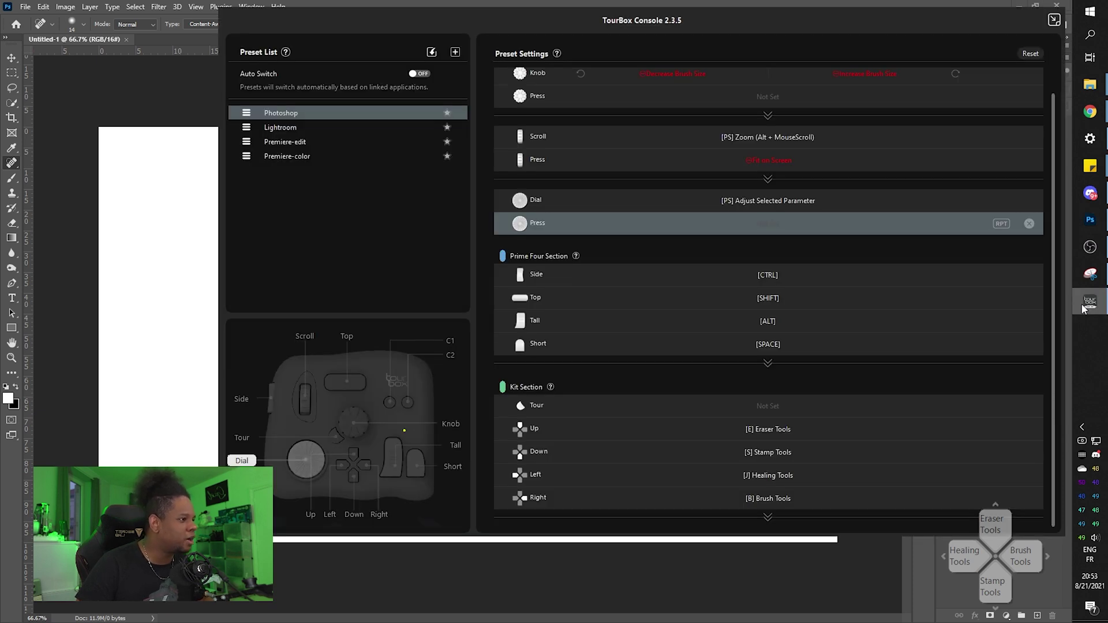
pyautogui.scroll(1, 692, 230)
pyautogui.click(552, 103)
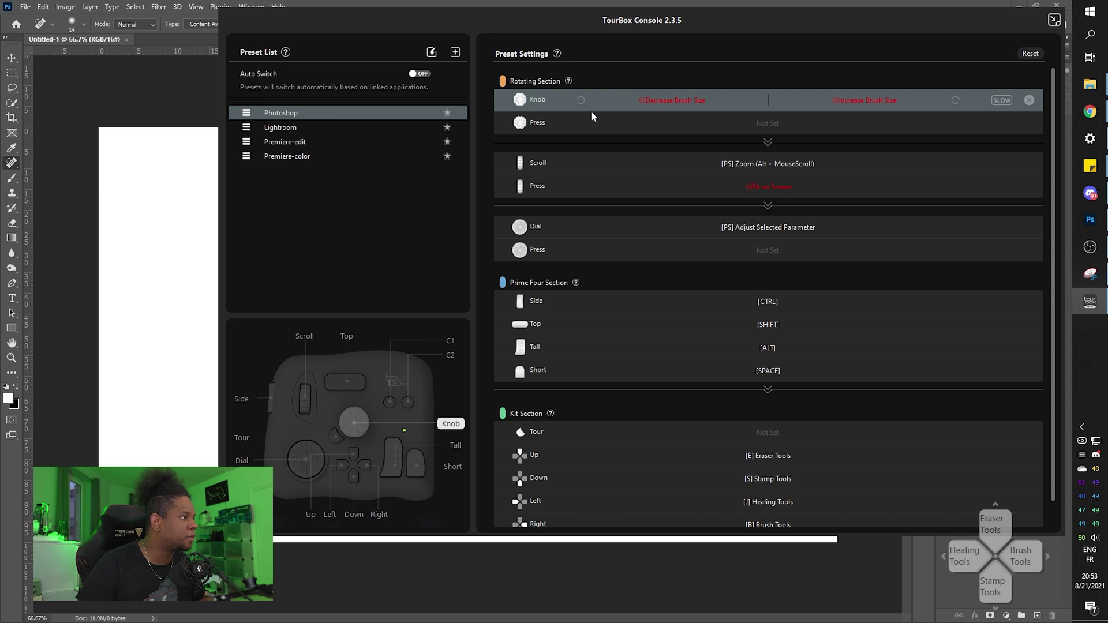
pyautogui.click(635, 123)
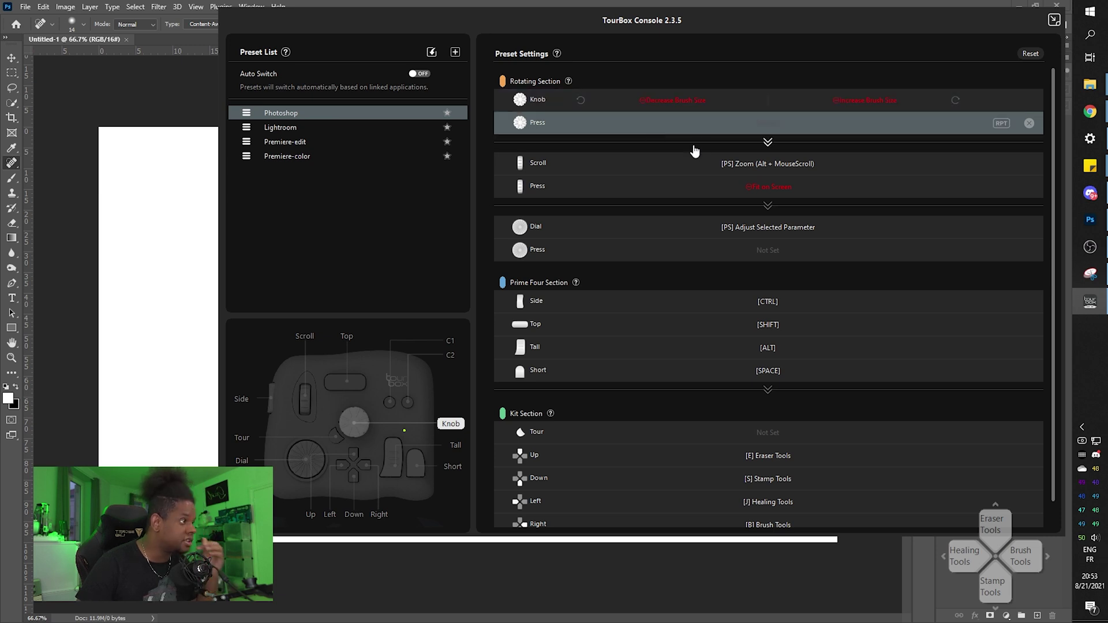
pyautogui.click(658, 191)
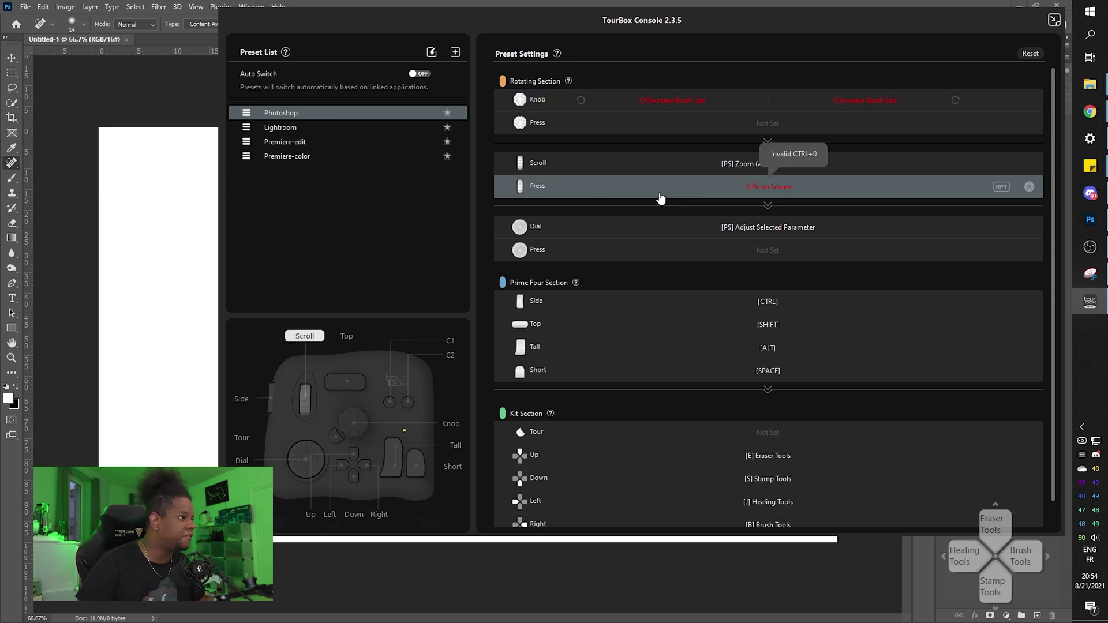
pyautogui.click(555, 167)
# - Switch to Photoshop and try the zoom function by zooming the canvas in and out, ending at 6.13%
pyautogui.click(92, 88)
pyautogui.scroll(-2, 92, 87)
pyautogui.scroll(-2, 91, 86)
pyautogui.scroll(4, 91, 85)
pyautogui.scroll(-5, 92, 86)
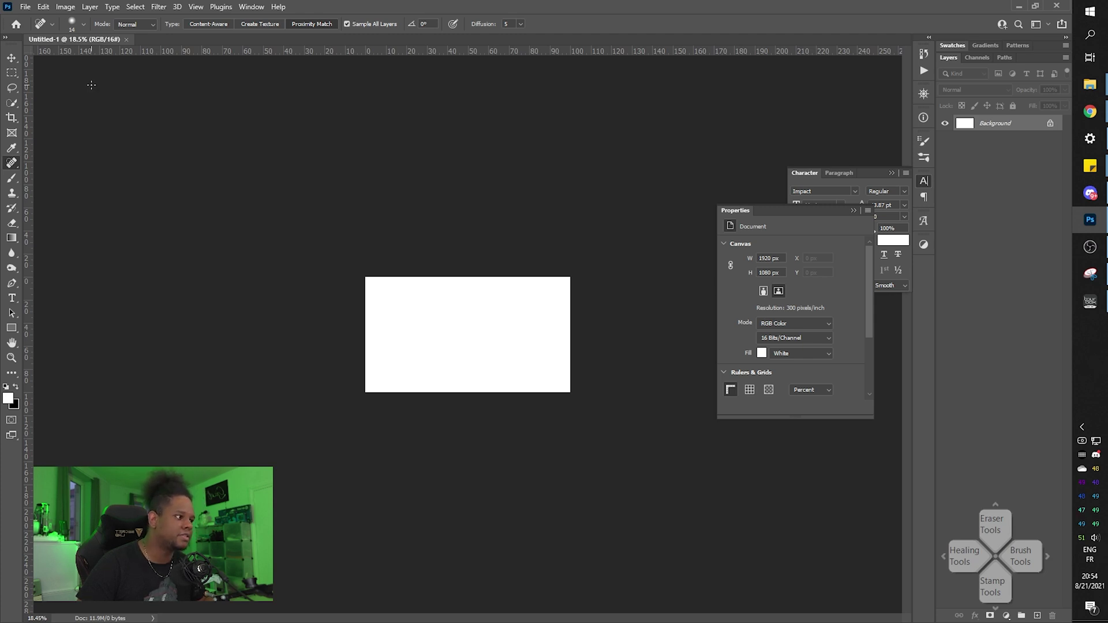
pyautogui.scroll(-3, 91, 86)
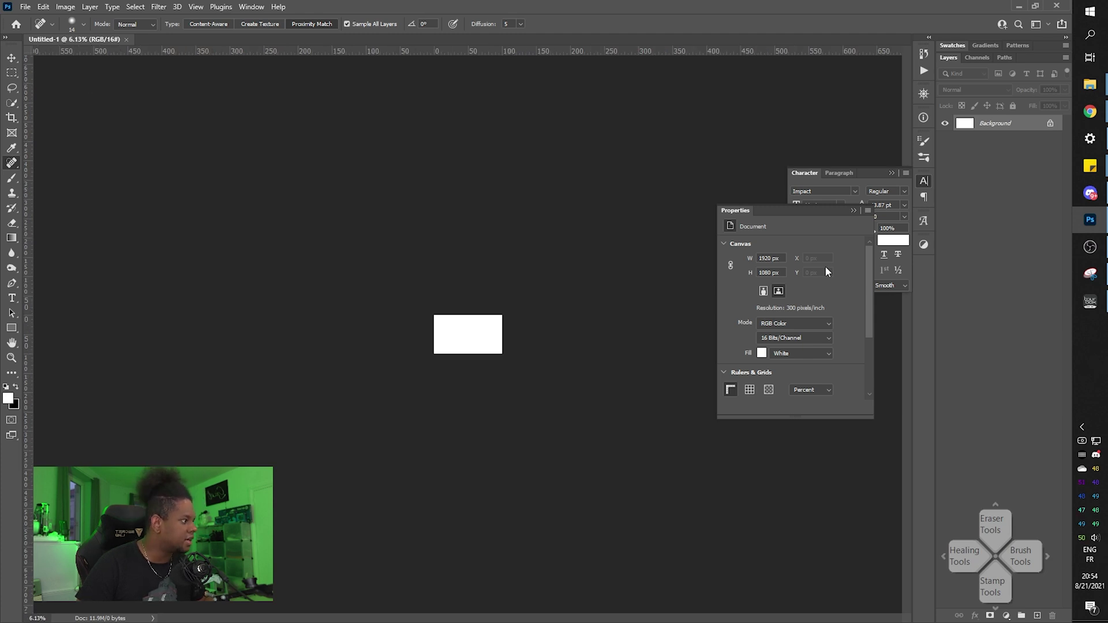
# - Check the Dial assignment in TourBox Console and convert the Photoshop Background into a regular layer named Layer 0
pyautogui.click(1090, 301)
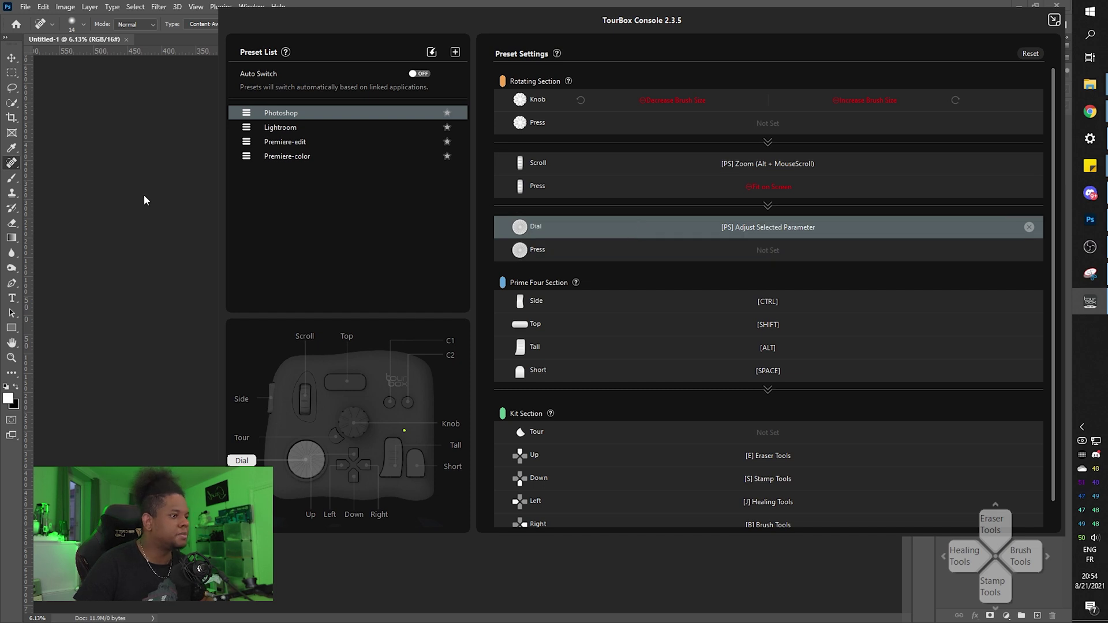
pyautogui.click(145, 147)
pyautogui.doubleClick(994, 131)
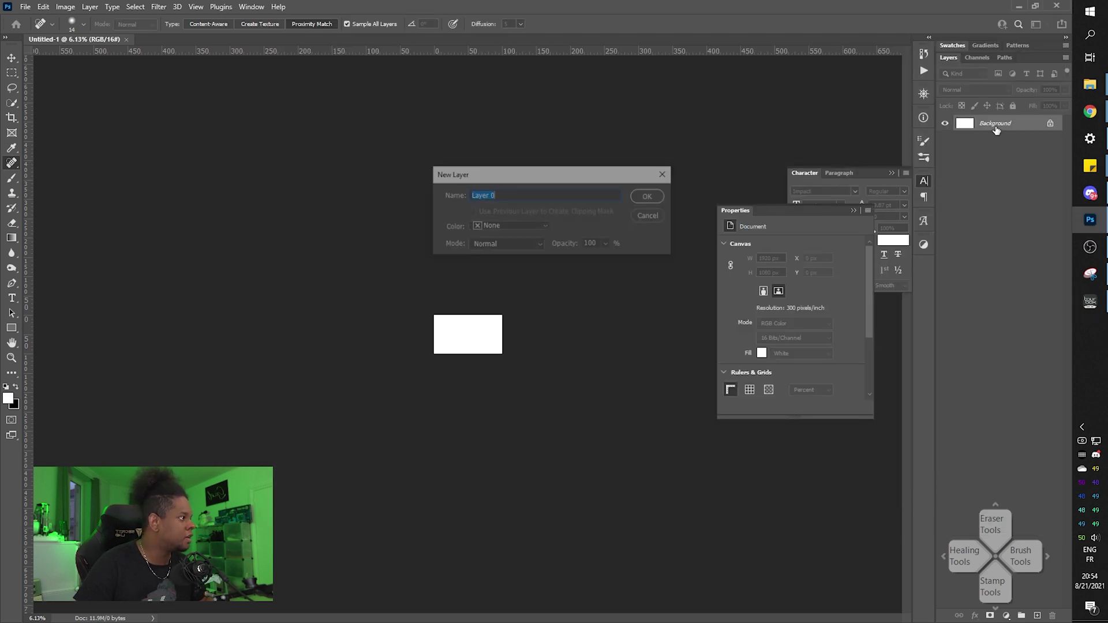
pyautogui.click(649, 195)
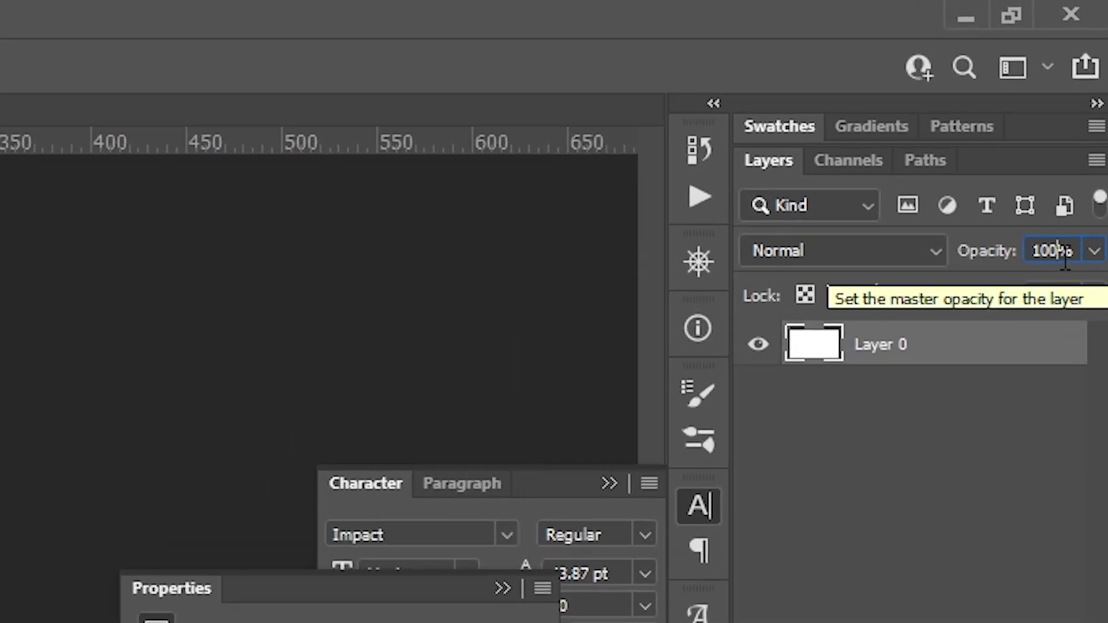
# - Try lowering Layer 0's opacity in small increments, return it to 100%, and fit the canvas on screen
pyautogui.scroll(-4, 1065, 254)
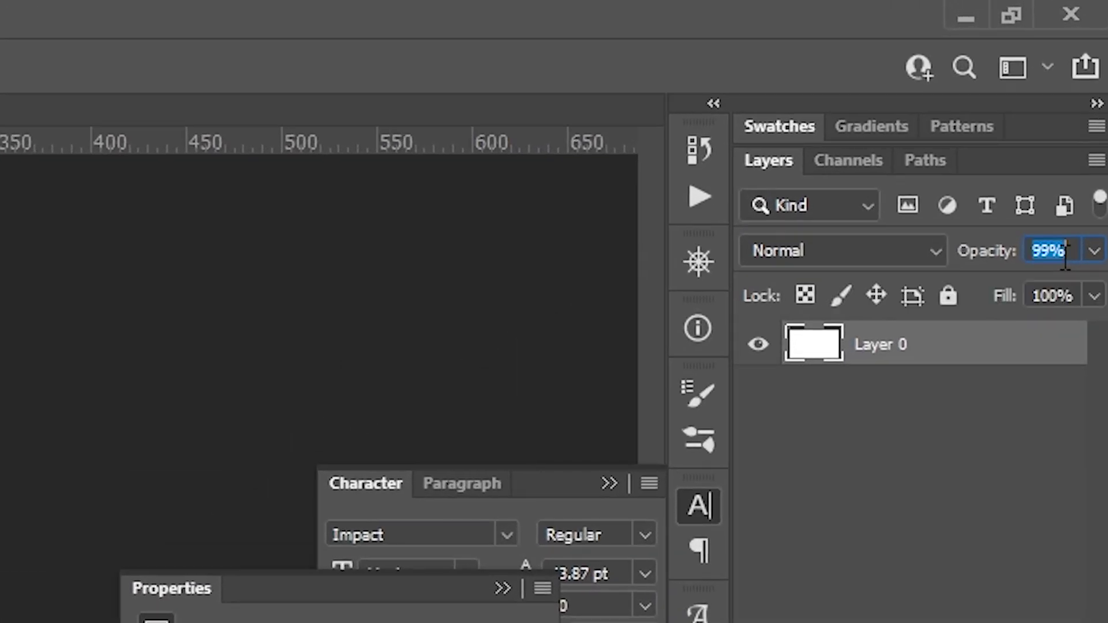
pyautogui.scroll(-4, 1064, 257)
pyautogui.scroll(-5, 1065, 254)
pyautogui.scroll(-6, 1037, 353)
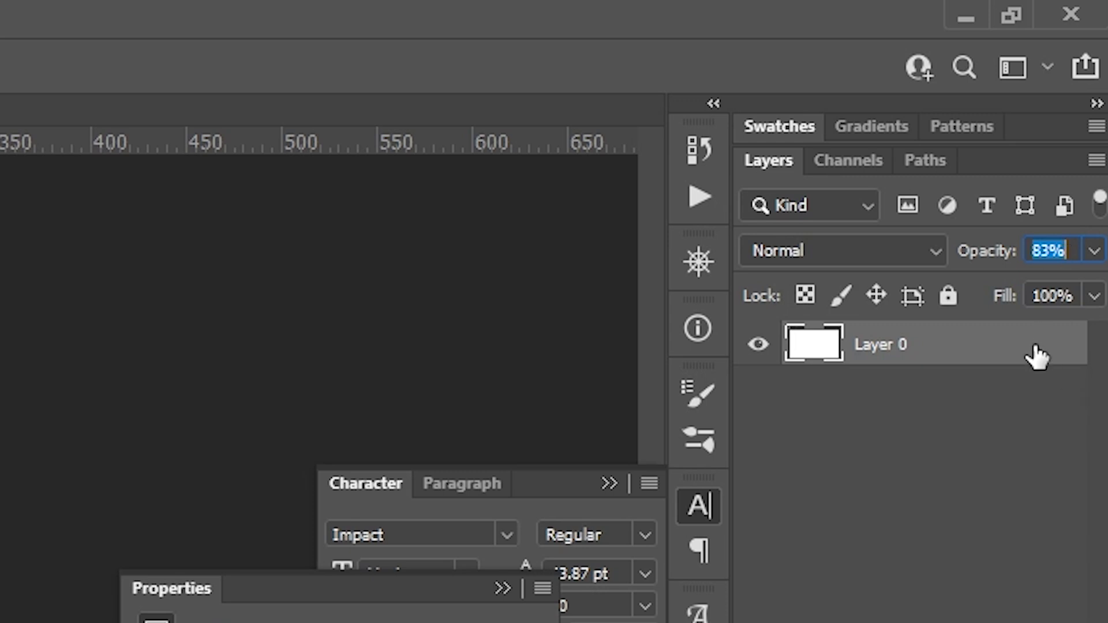
pyautogui.scroll(-5, 1037, 356)
pyautogui.scroll(-7, 1037, 355)
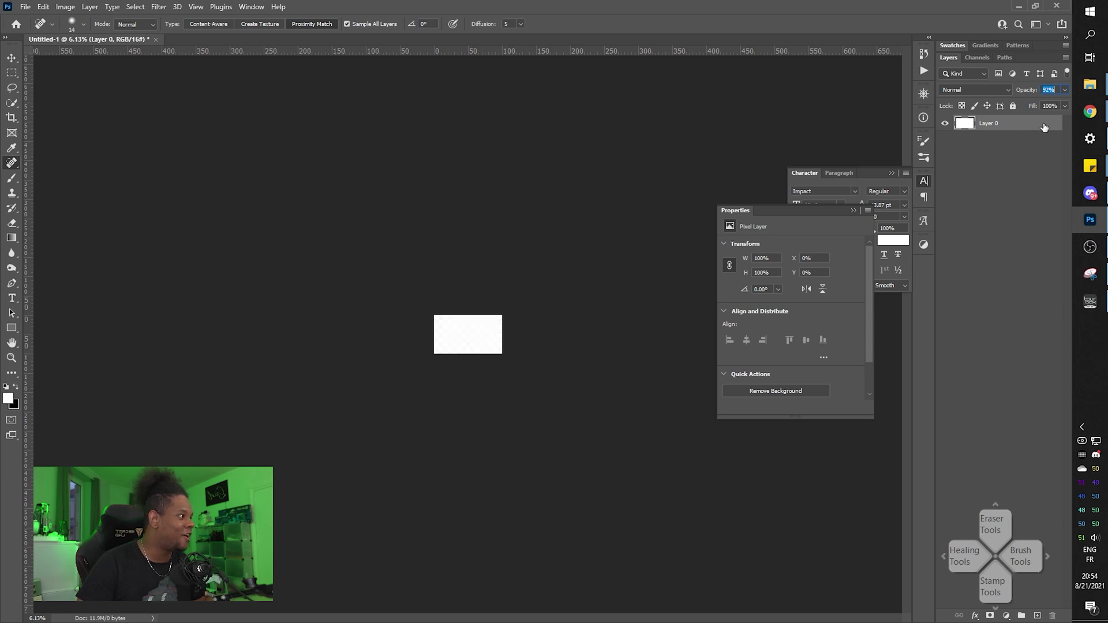
pyautogui.scroll(1, 1045, 127)
pyautogui.hotkey('ctrl', '0')
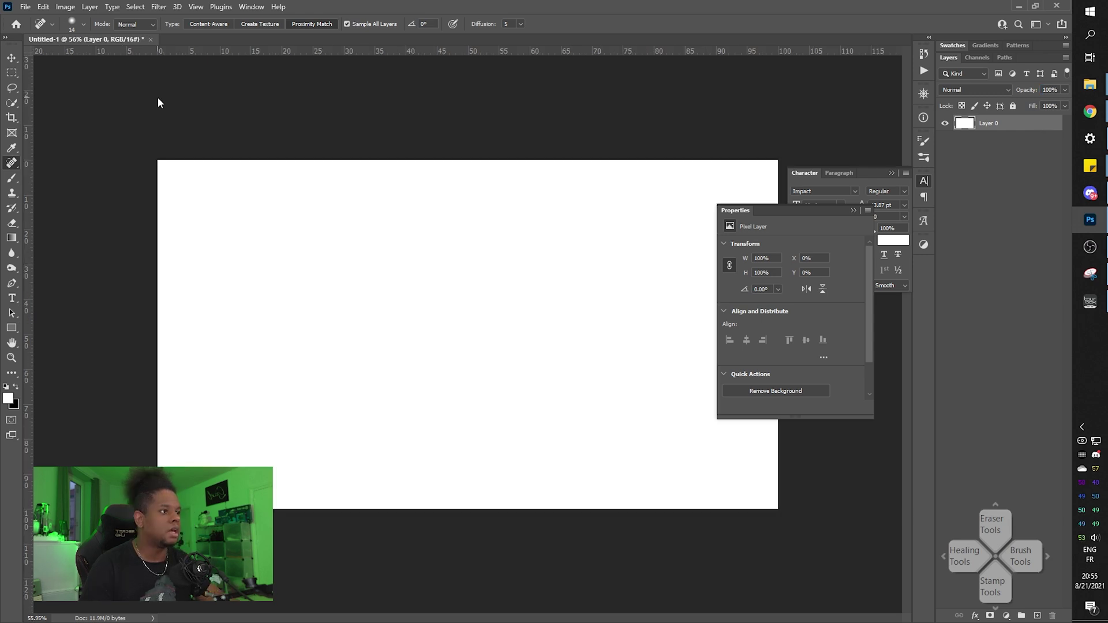
# - Open 20200625_145017.png and bring its photo into Untitled-1 as a layer covering the right part of the canvas
pyautogui.hotkey('ctrl', 'o')
pyautogui.scroll(6, 52, 249)
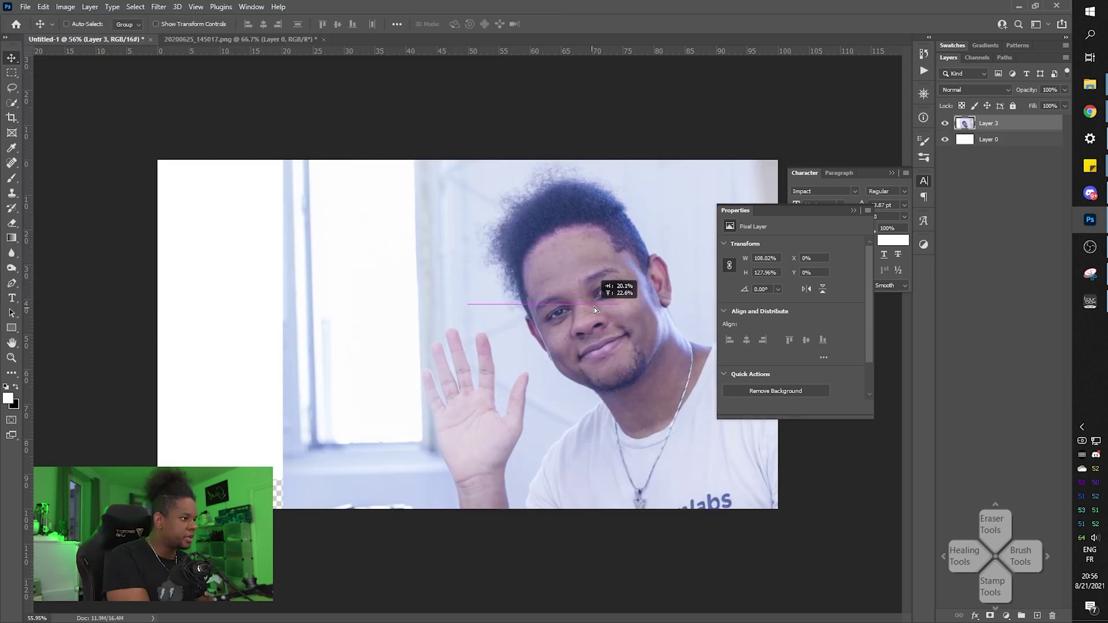
pyautogui.moveTo(594, 307); pyautogui.dragTo(586, 311)
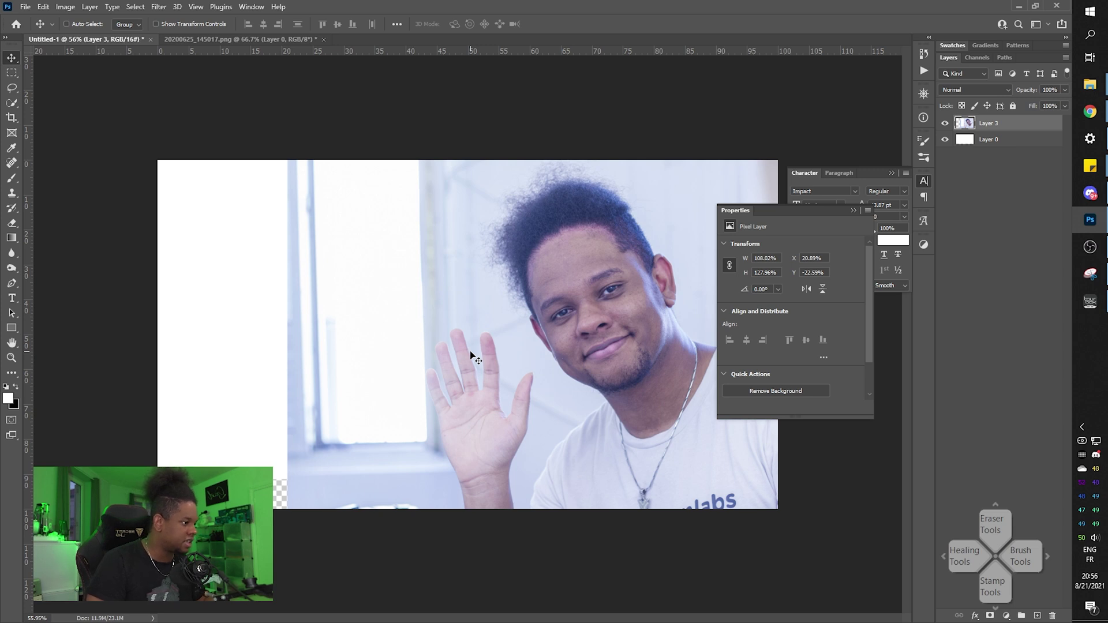
# - Sample dark blue from the hair and paint over the left side of the photo layer with a large soft brush at 6% opacity
pyautogui.press('b')
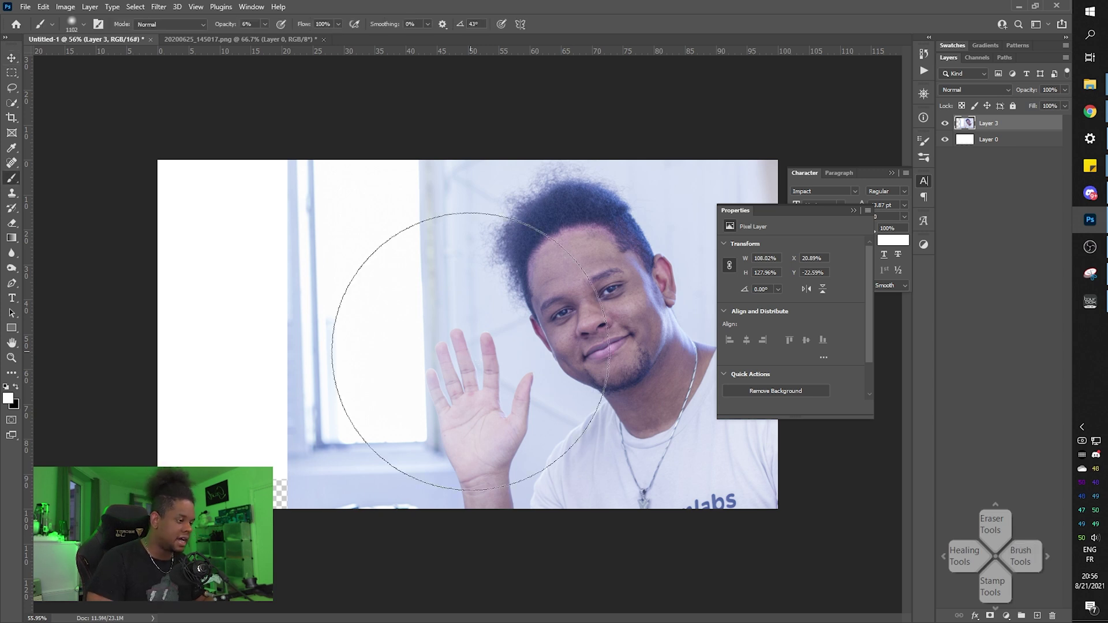
pyautogui.keyDown('alt'); pyautogui.click(525, 260); pyautogui.keyUp('alt')
pyautogui.moveTo(388, 255)
pyautogui.mouseDown()
pyautogui.moveTo(282, 259)
pyautogui.moveTo(289, 272)
pyautogui.moveTo(302, 264)
pyautogui.moveTo(272, 299)
pyautogui.moveTo(268, 235)
pyautogui.moveTo(232, 248)
pyautogui.moveTo(292, 469)
pyautogui.moveTo(248, 527)
pyautogui.mouseUp()
pyautogui.moveTo(228, 487)
pyautogui.mouseDown()
pyautogui.moveTo(228, 321)
pyautogui.moveTo(271, 166)
pyautogui.mouseUp()
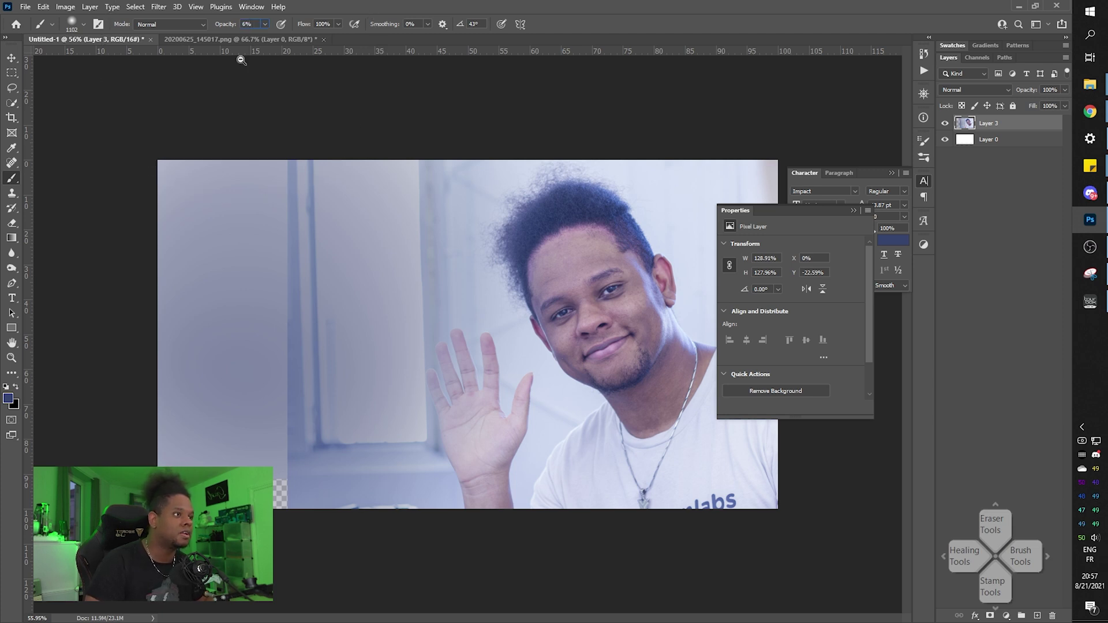
# - Set the brush opacity to 100% and check the Dial assignment in TourBox Console
pyautogui.scroll(5, 241, 60)
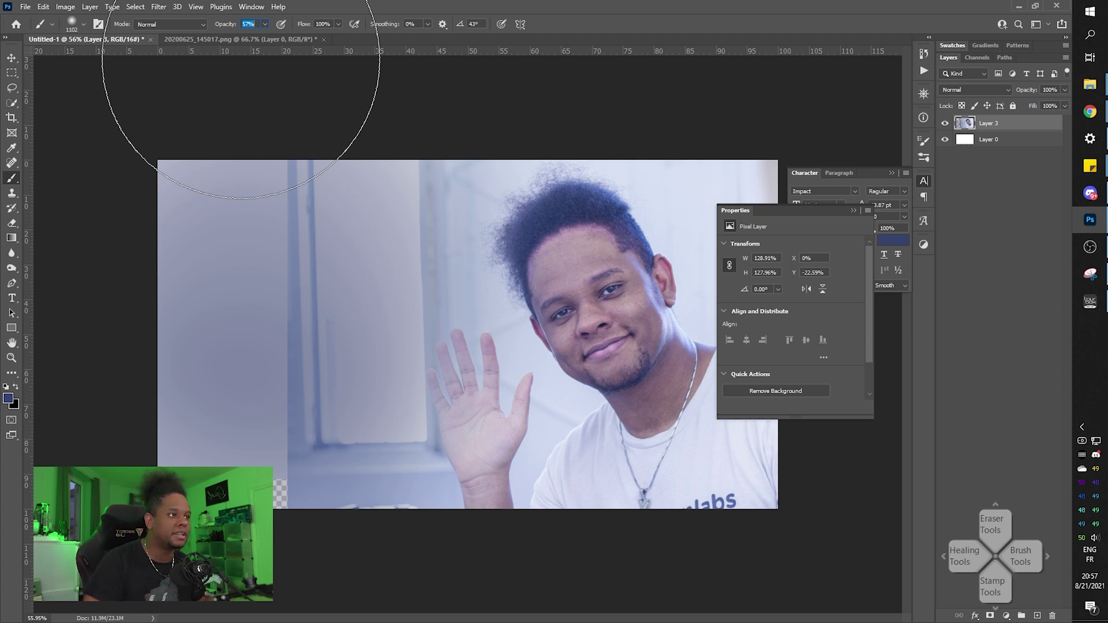
pyautogui.press('0')
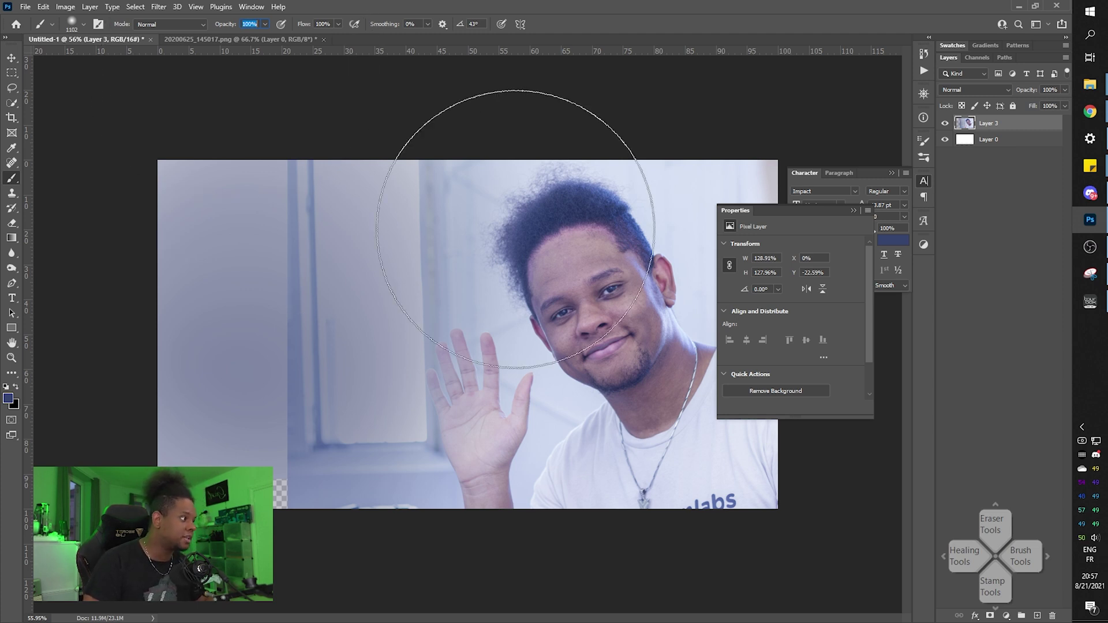
pyautogui.click(1089, 302)
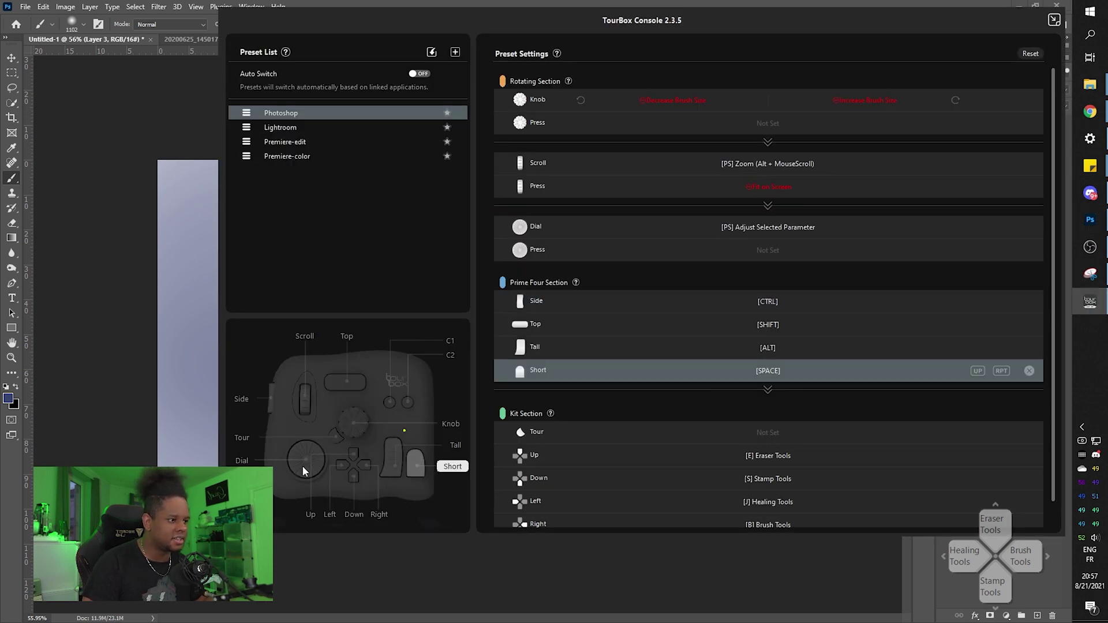
pyautogui.click(303, 464)
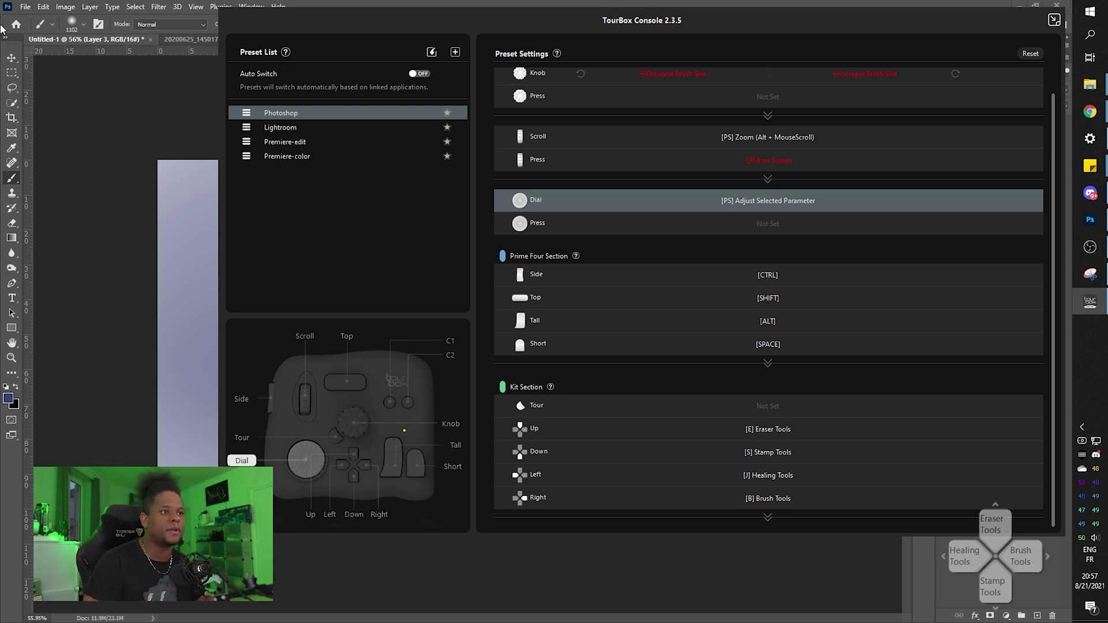
# - Switch to Photoshop and paint solid dark blue over the left part of the photo layer at 100% opacity
pyautogui.click(8, 56)
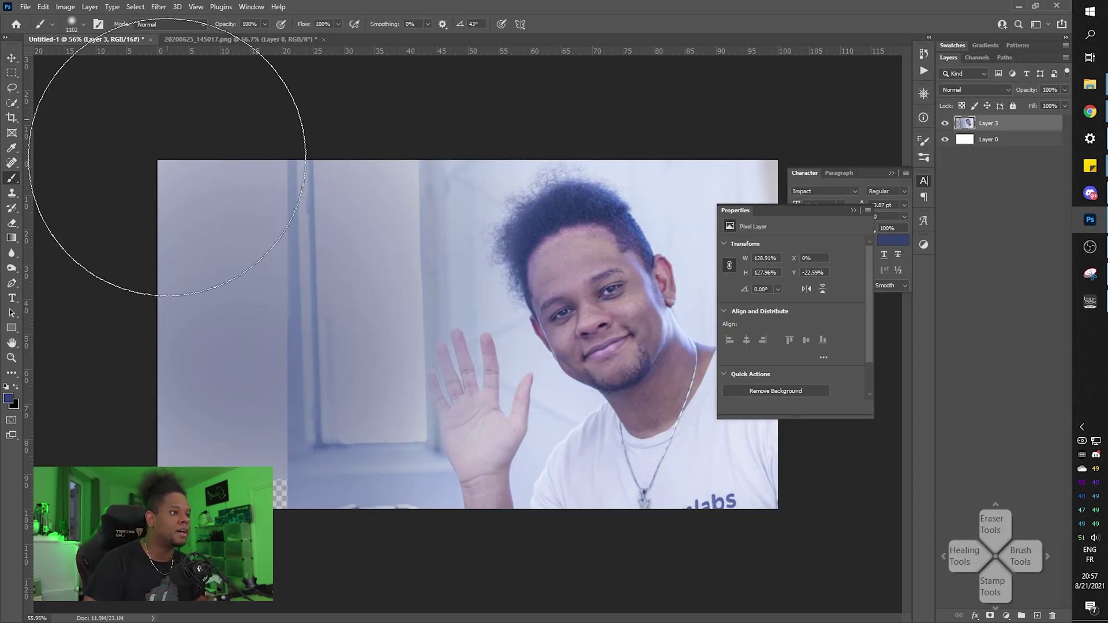
pyautogui.moveTo(198, 346); pyautogui.dragTo(183, 444)
pyautogui.moveTo(153, 272)
pyautogui.mouseDown()
pyautogui.moveTo(149, 124)
pyautogui.moveTo(136, 285)
pyautogui.moveTo(203, 210)
pyautogui.moveTo(112, 458)
pyautogui.moveTo(137, 532)
pyautogui.moveTo(137, 521)
pyautogui.mouseUp()
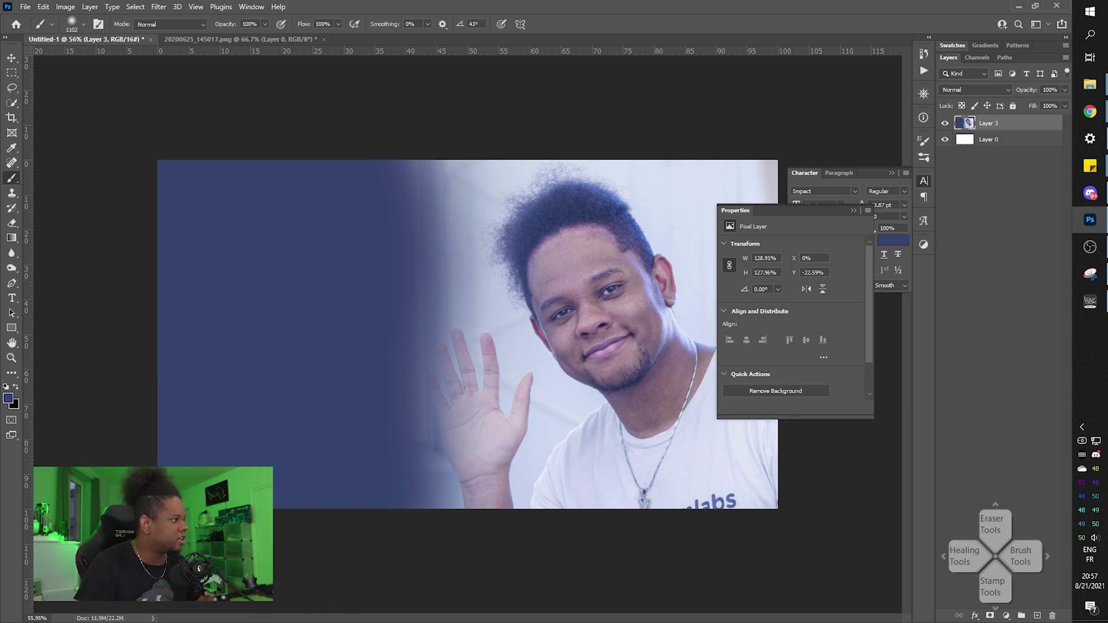
# - Switch to TourBox Console and examine the Kit section's Tour and directional button assignments
pyautogui.click(1087, 305)
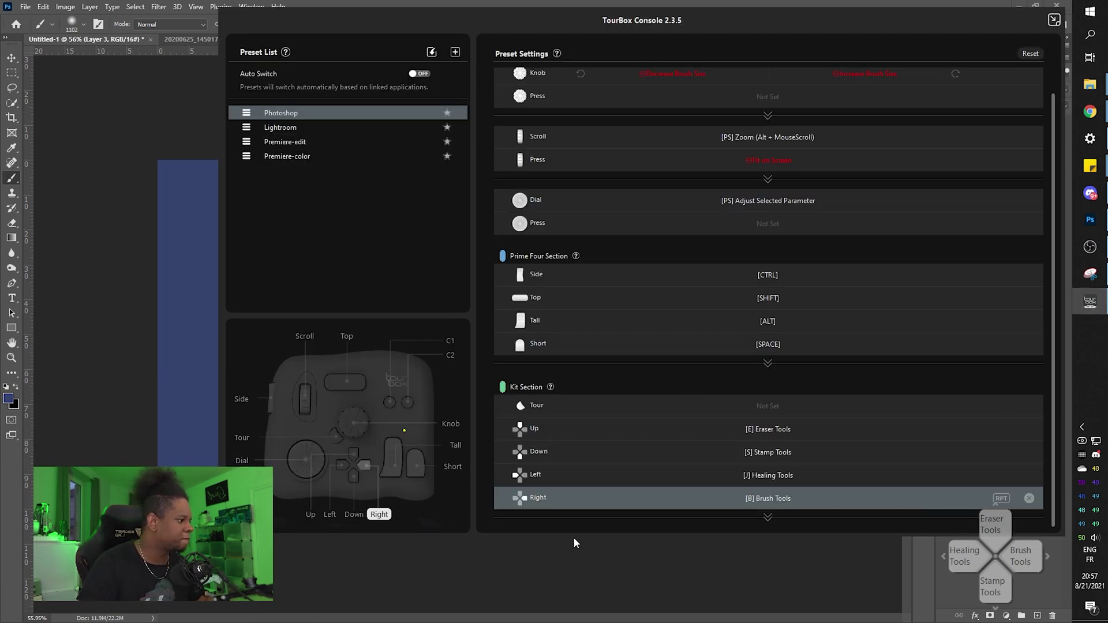
pyautogui.click(558, 483)
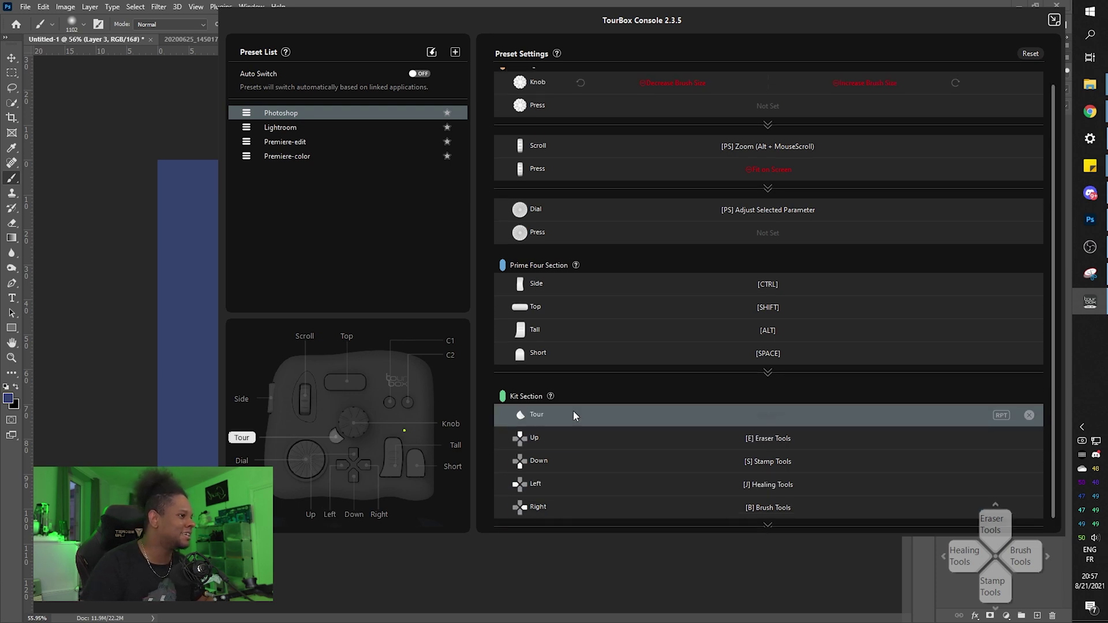
pyautogui.click(576, 427)
pyautogui.click(599, 500)
pyautogui.click(596, 406)
# - Expand the Prime Four section and examine its double-press and button-combination assignments, including Undo/Redo and Switch Foreground/Background Colors
pyautogui.click(751, 347)
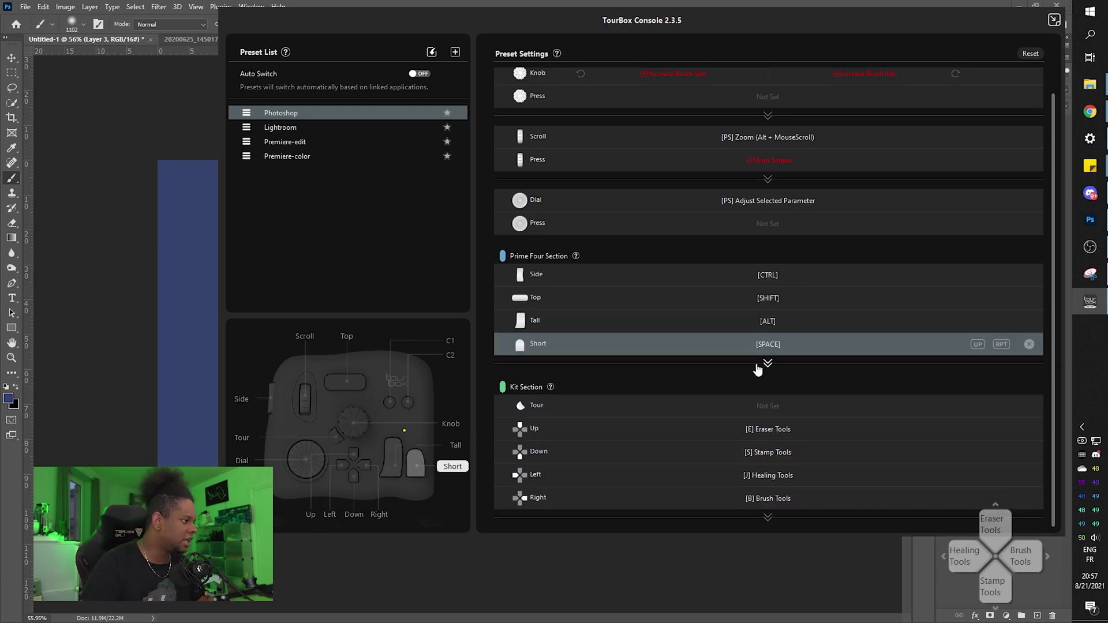
pyautogui.click(768, 365)
pyautogui.click(595, 437)
pyautogui.scroll(-1, 593, 391)
pyautogui.click(593, 392)
pyautogui.scroll(-1, 590, 384)
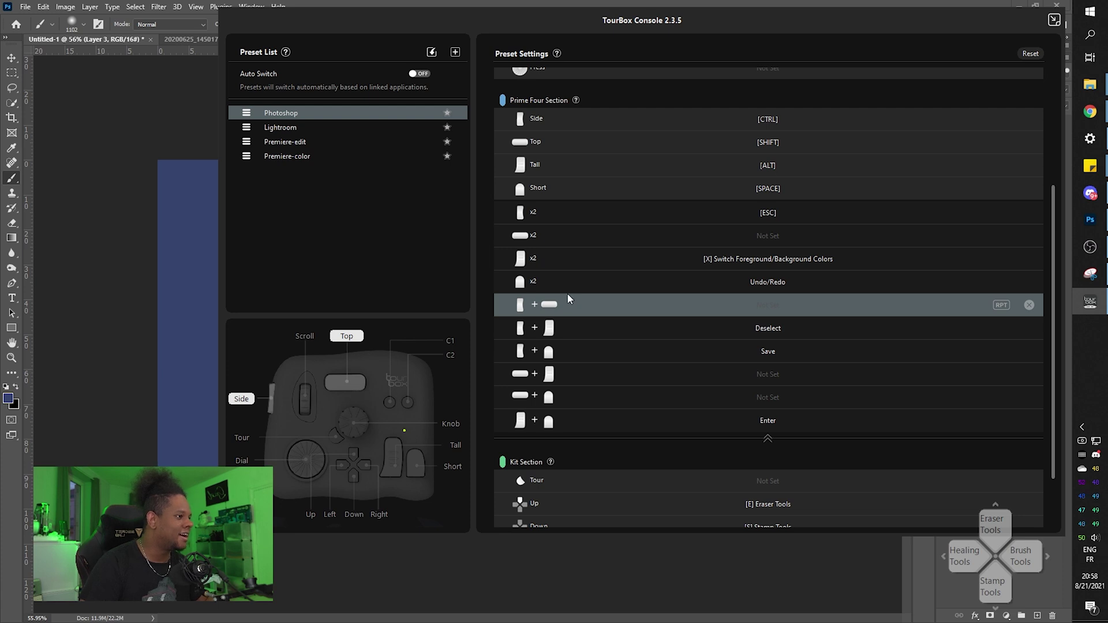
pyautogui.click(544, 274)
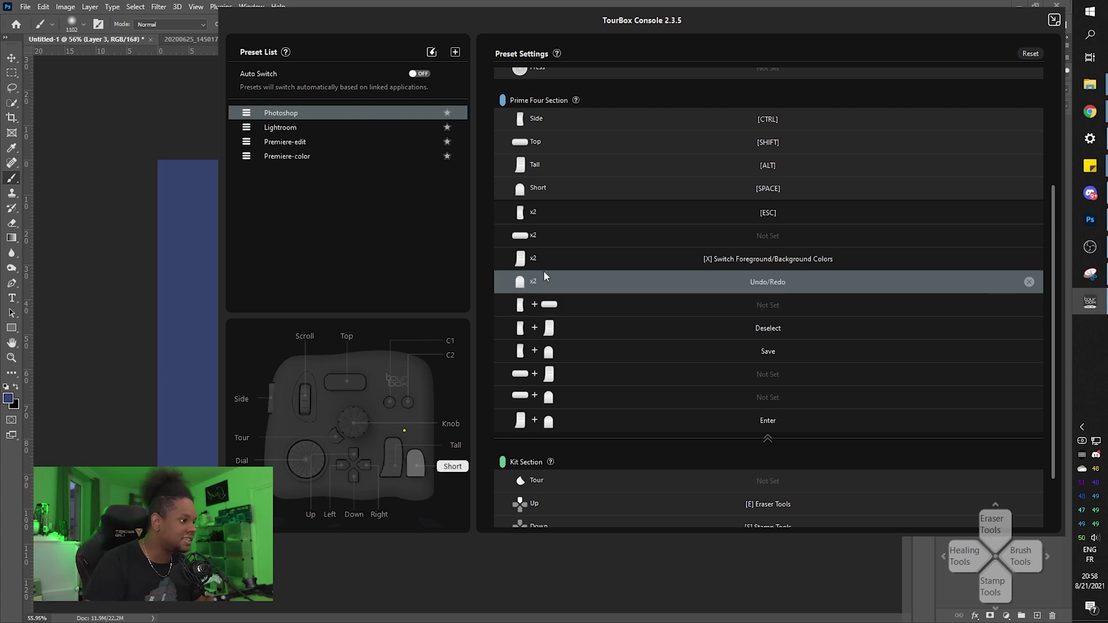
pyautogui.click(507, 263)
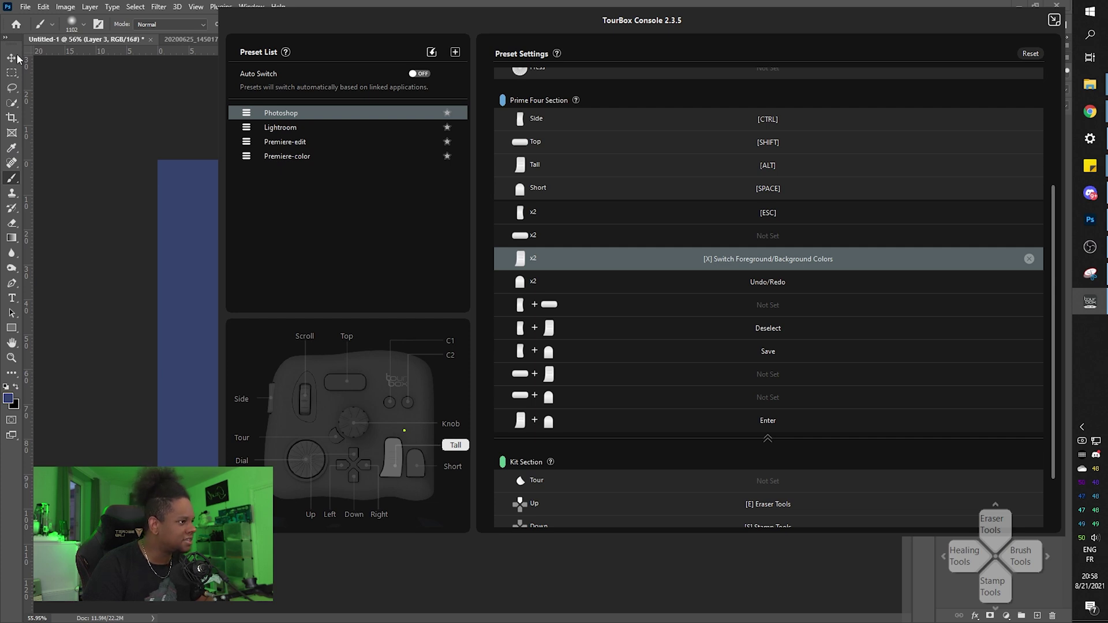
pyautogui.click(551, 304)
pyautogui.click(537, 259)
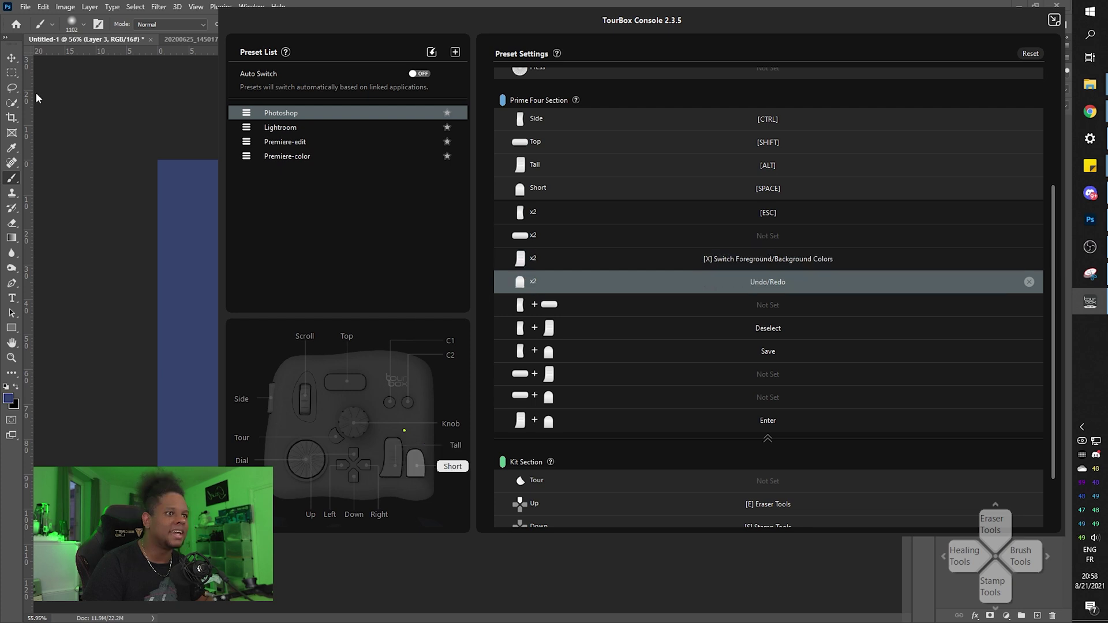
# - Switch to Photoshop and undo the solid dark blue brush strokes on the photo layer
pyautogui.click(5, 60)
pyautogui.hotkey('ctrl', 'z')
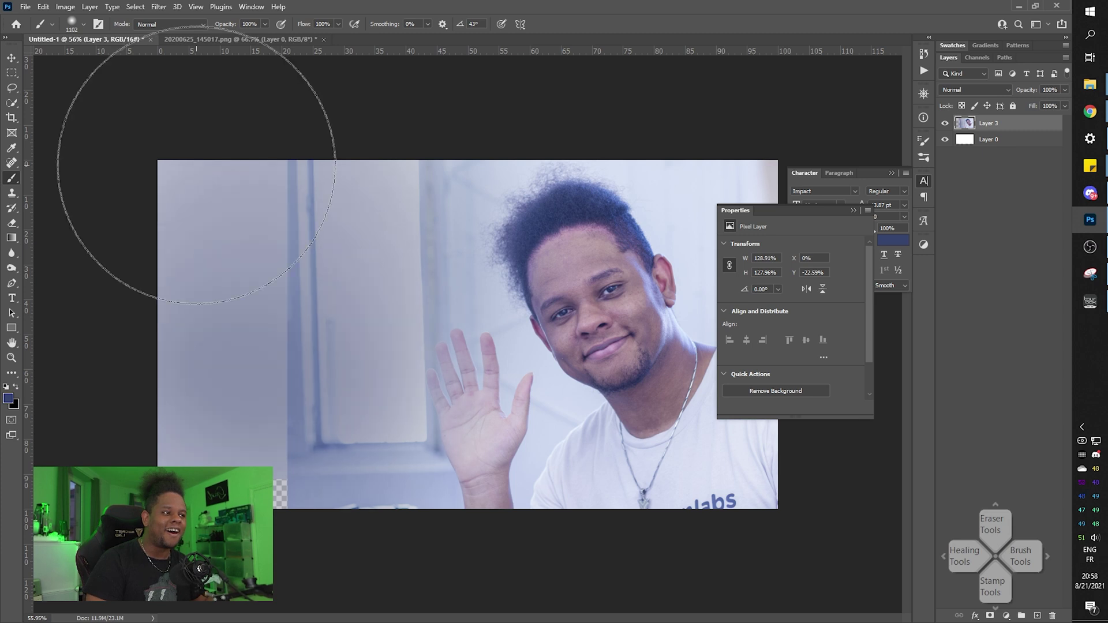
pyautogui.hotkey('ctrl', 'z')
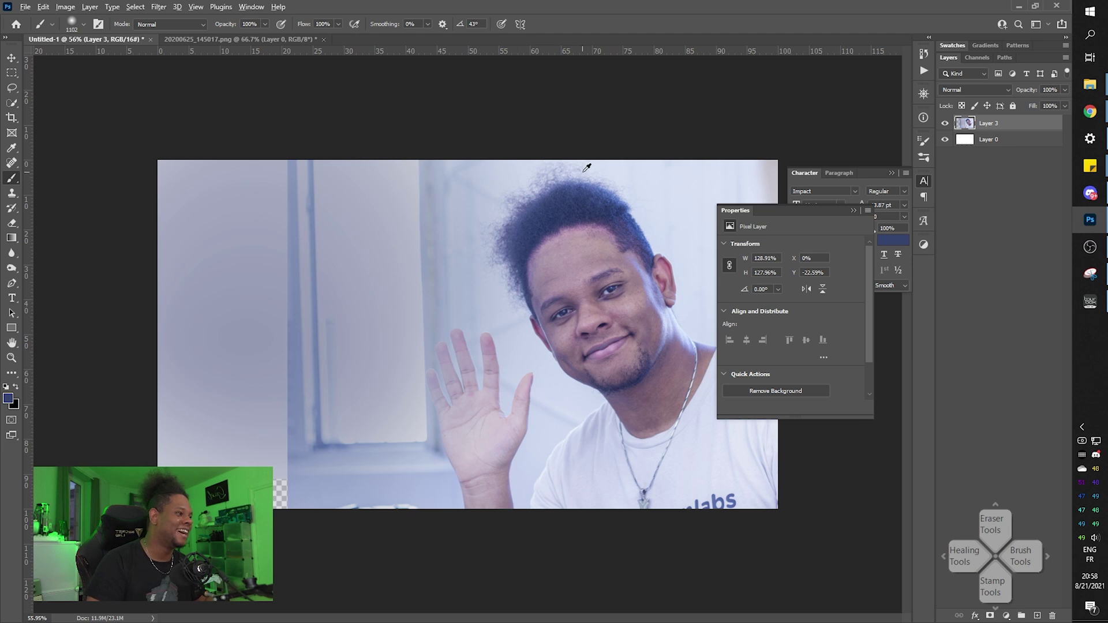
# - Sample the light blue of the photo's background, paint it over the left part of Layer 3, and swap the foreground and background colors
pyautogui.keyDown('alt'); pyautogui.click(299, 206); pyautogui.keyUp('alt')
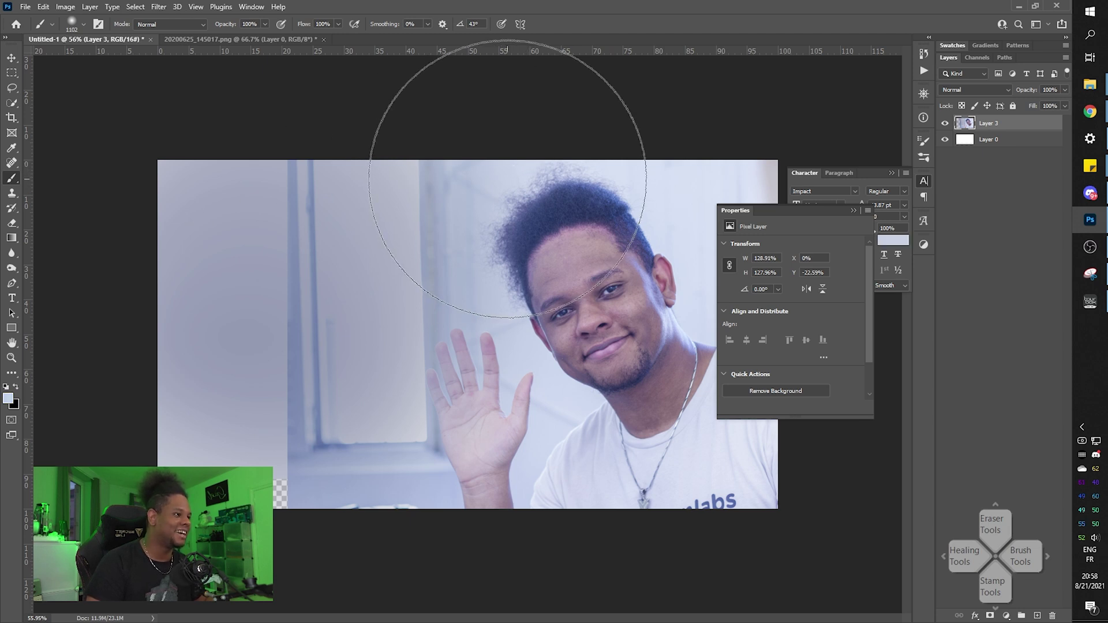
pyautogui.moveTo(148, 153); pyautogui.dragTo(219, 508)
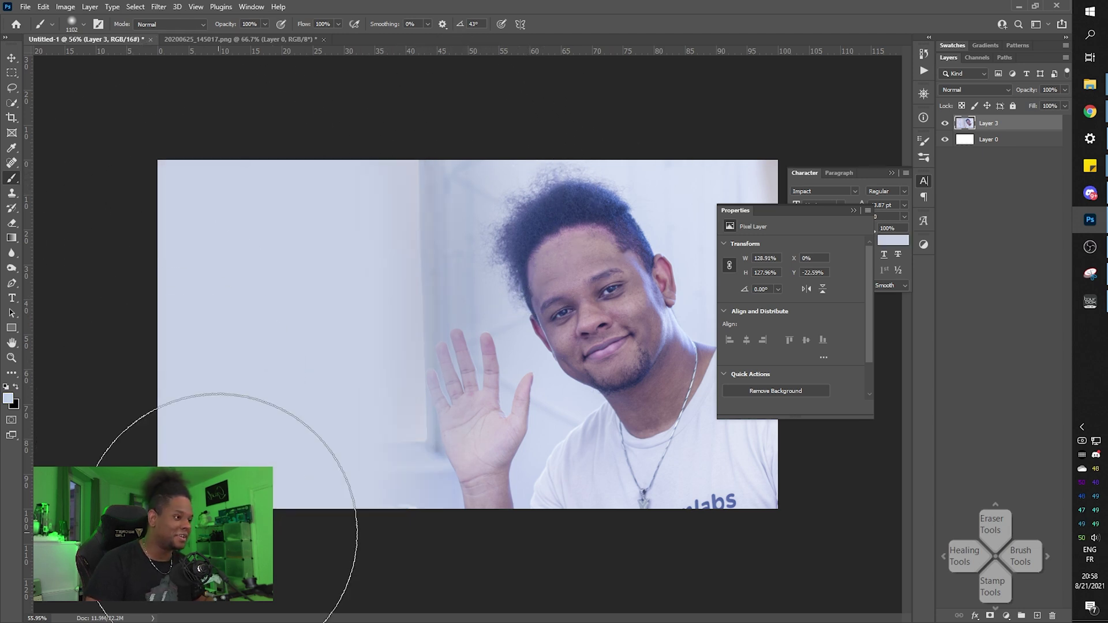
pyautogui.press('x')
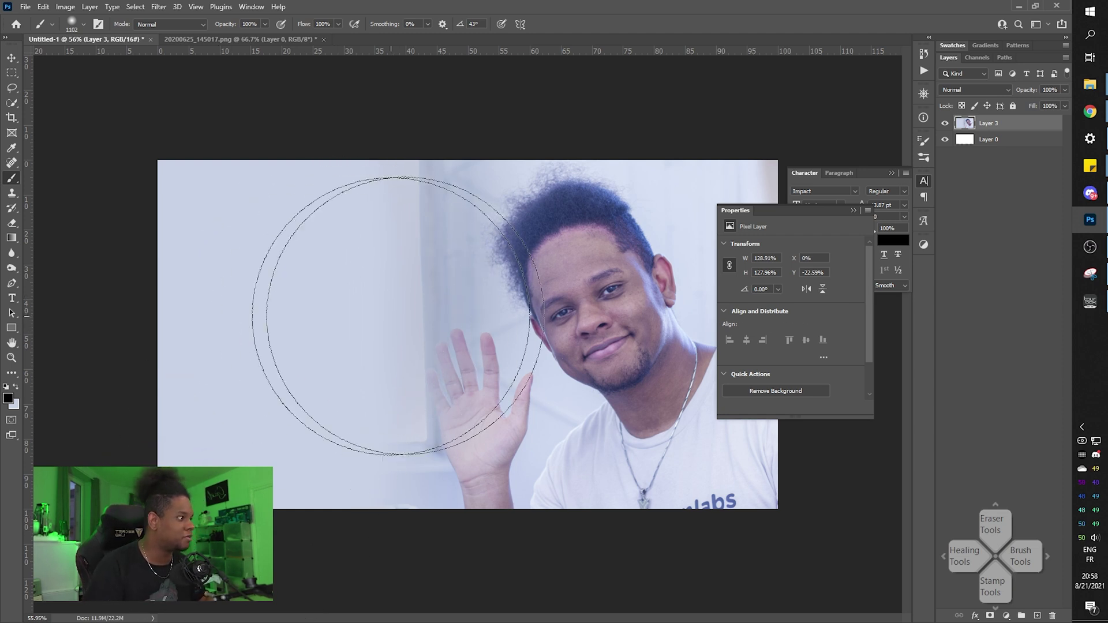
# - Switch to TourBox Console and expand the Scroll control's button combinations to examine the Switch Layers and blend mode assignments
pyautogui.click(1089, 307)
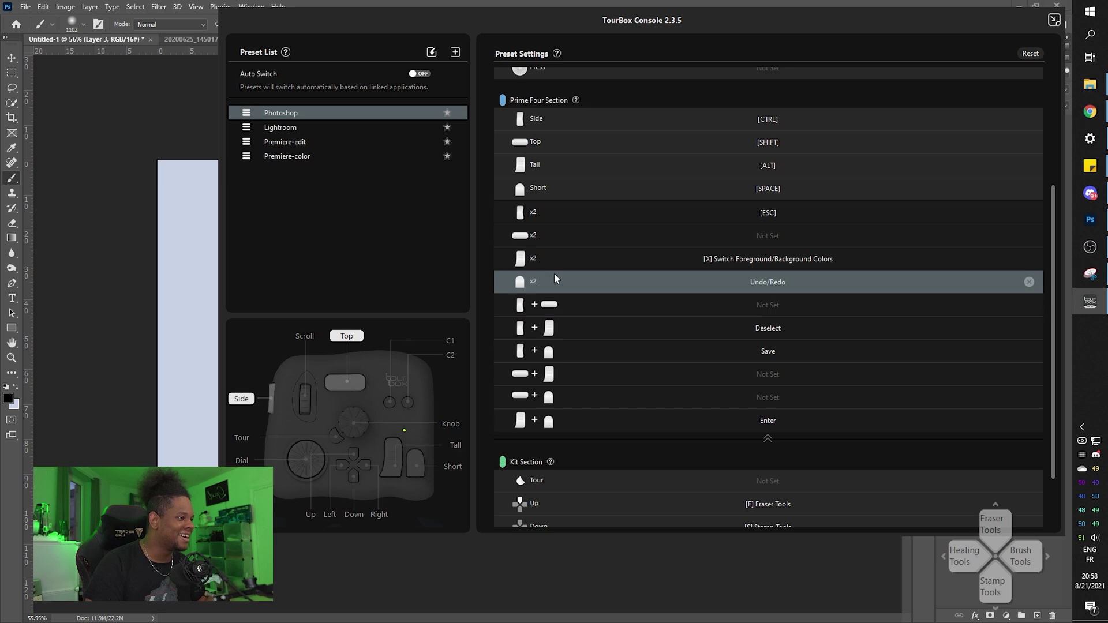
pyautogui.click(773, 480)
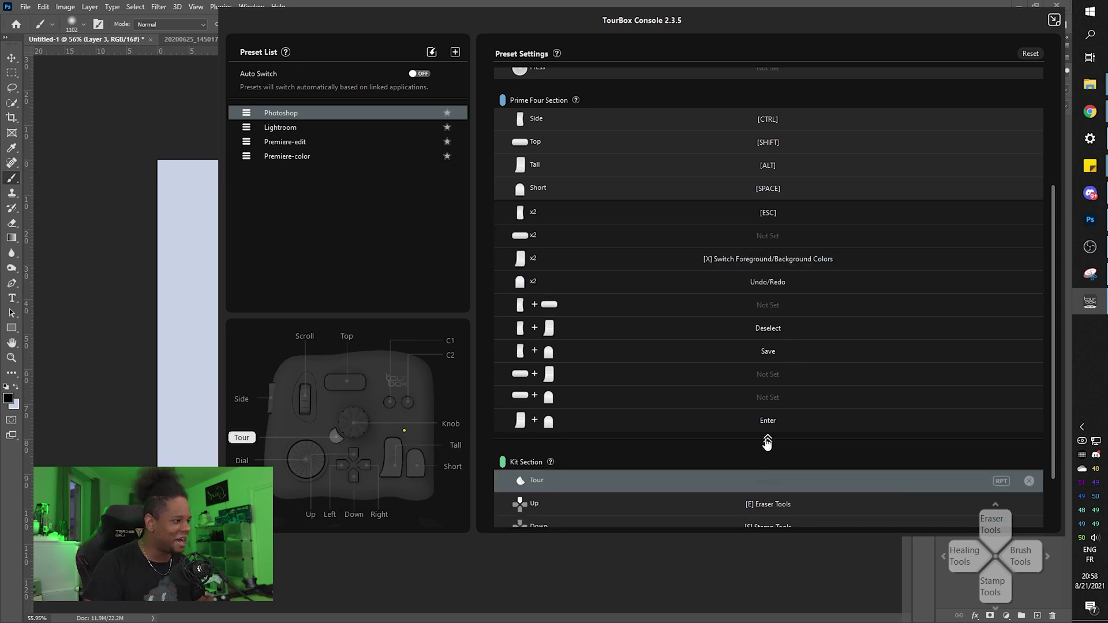
pyautogui.scroll(4, 762, 431)
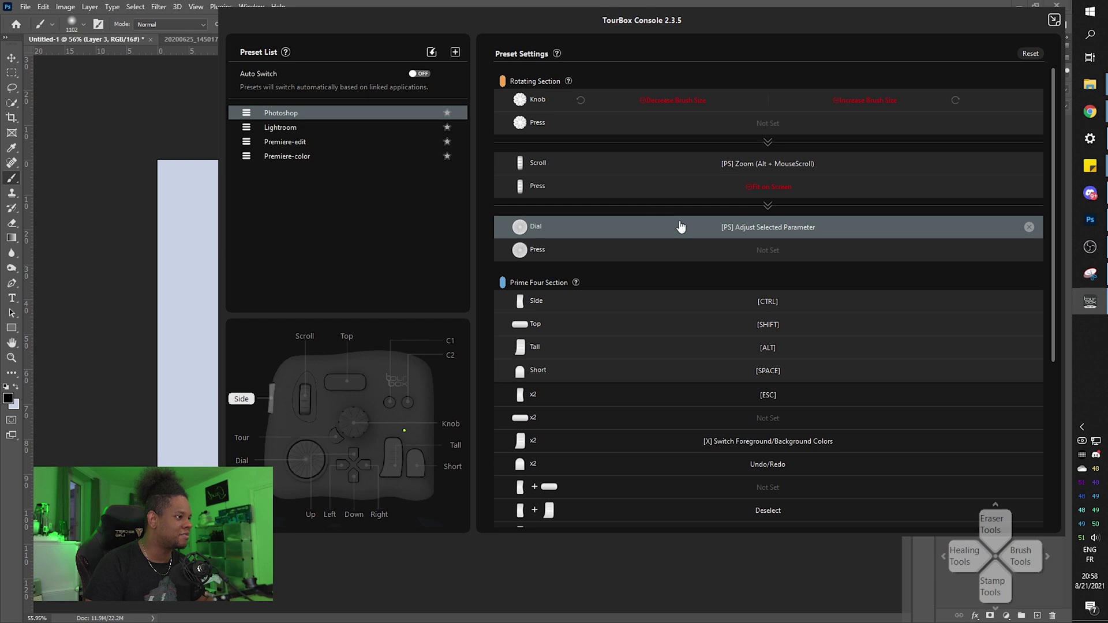
pyautogui.click(768, 206)
pyautogui.click(553, 237)
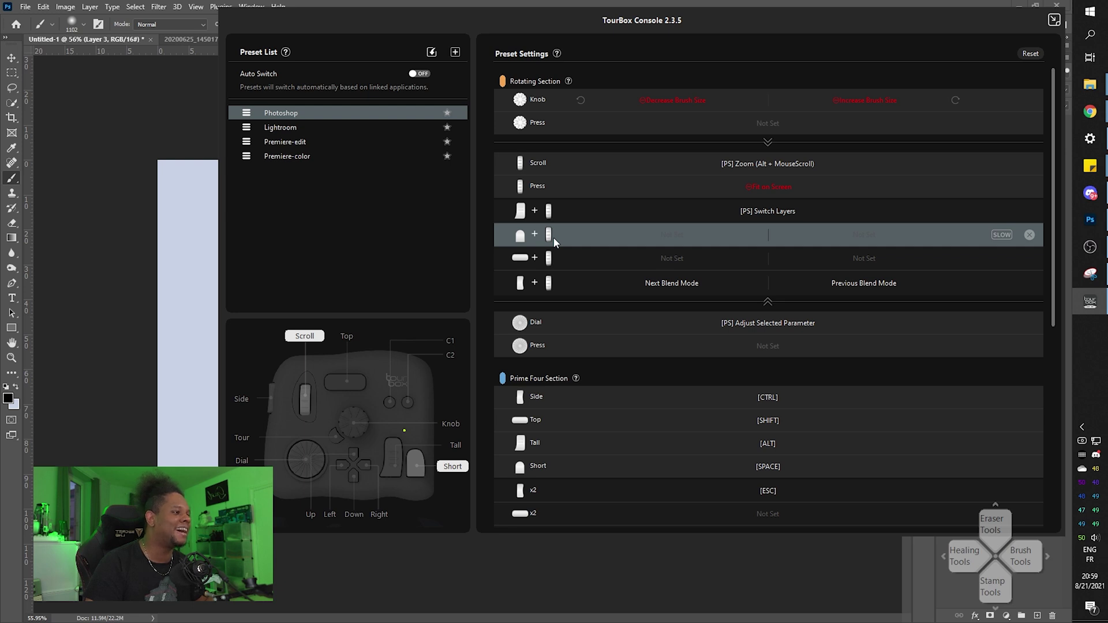
pyautogui.scroll(-1, 553, 237)
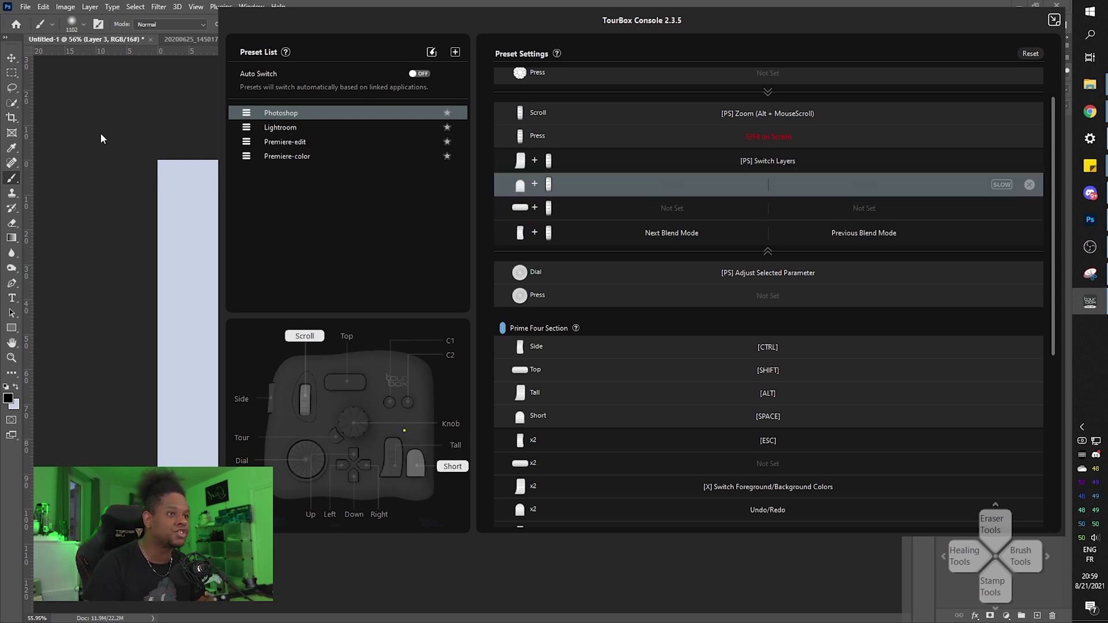
# - Switch to Photoshop and select the white Layer 0
pyautogui.click(7, 57)
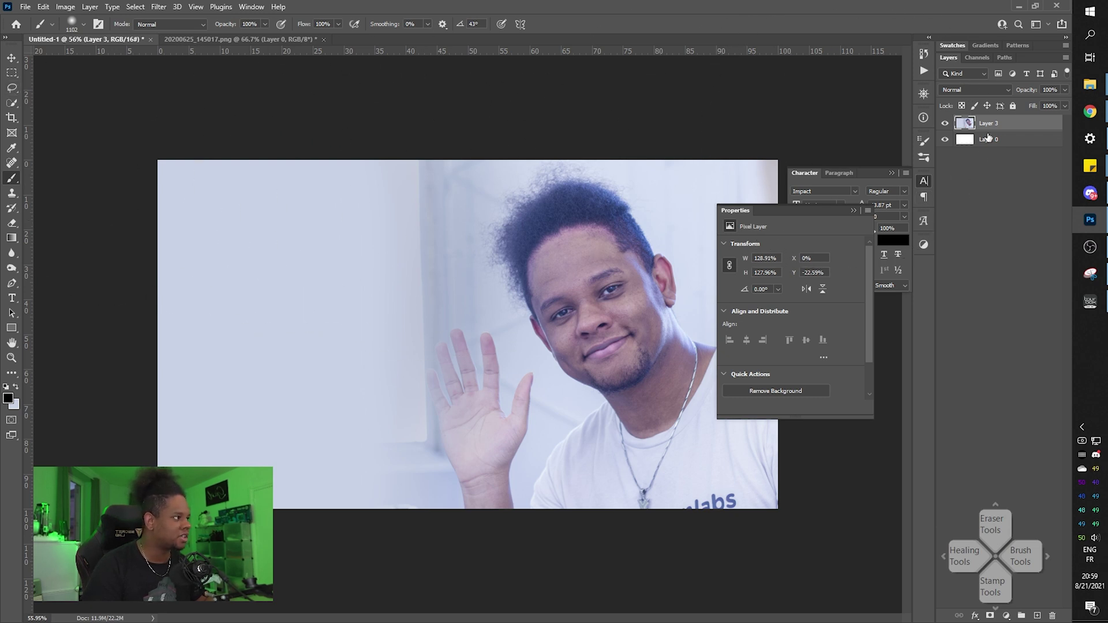
pyautogui.click(1017, 144)
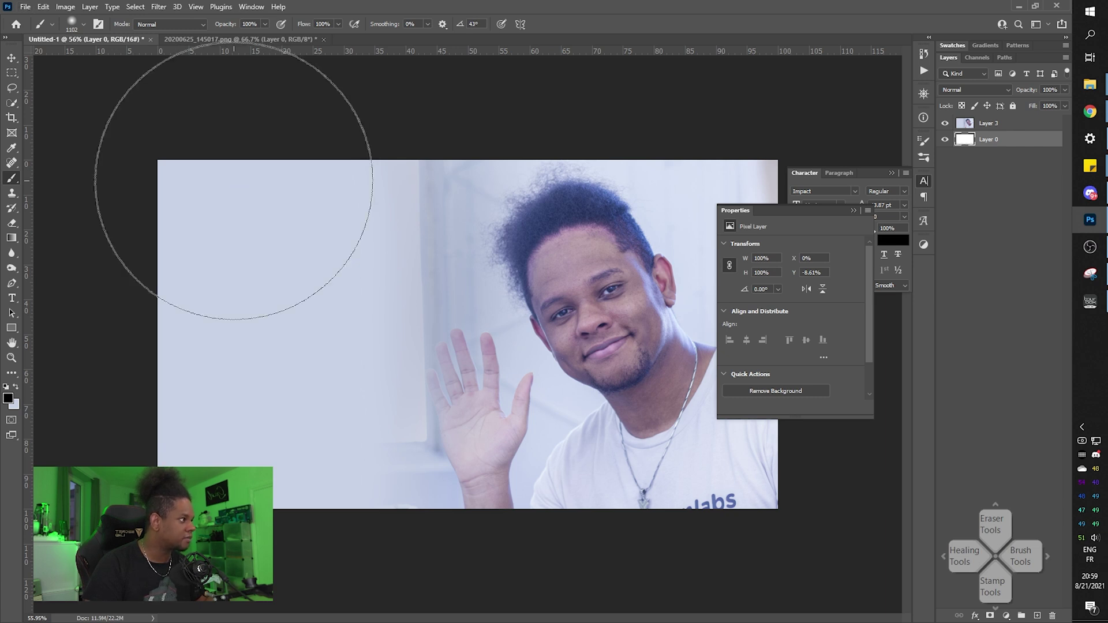
pyautogui.scroll(-2, 234, 180)
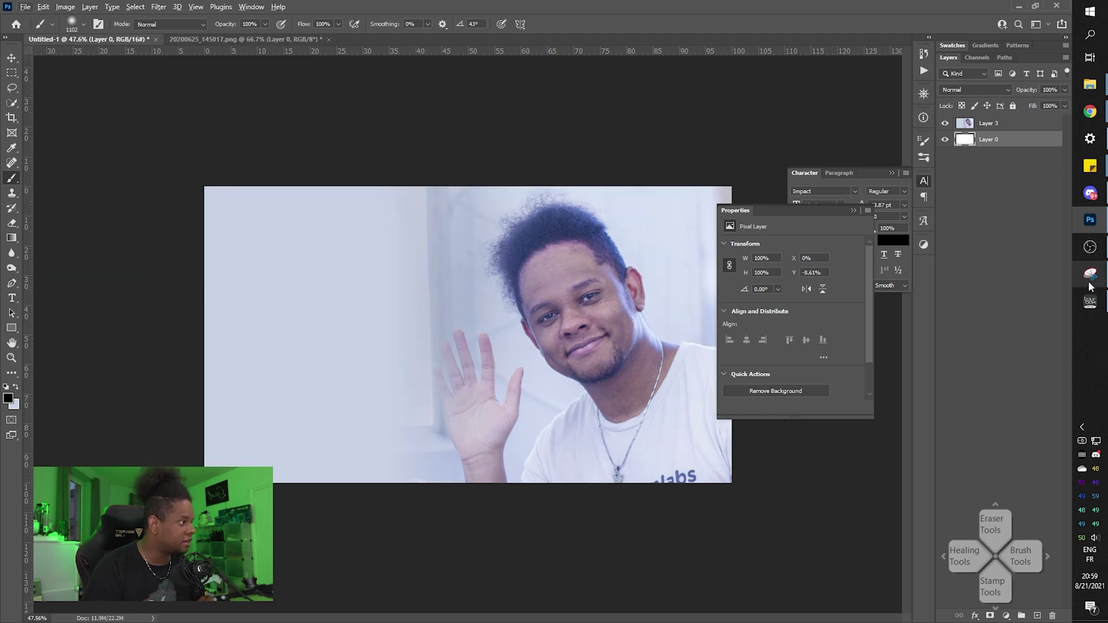
# - Recheck the Switch Layers combination in TourBox Console, and select Layer 3 back in Photoshop
pyautogui.click(1091, 302)
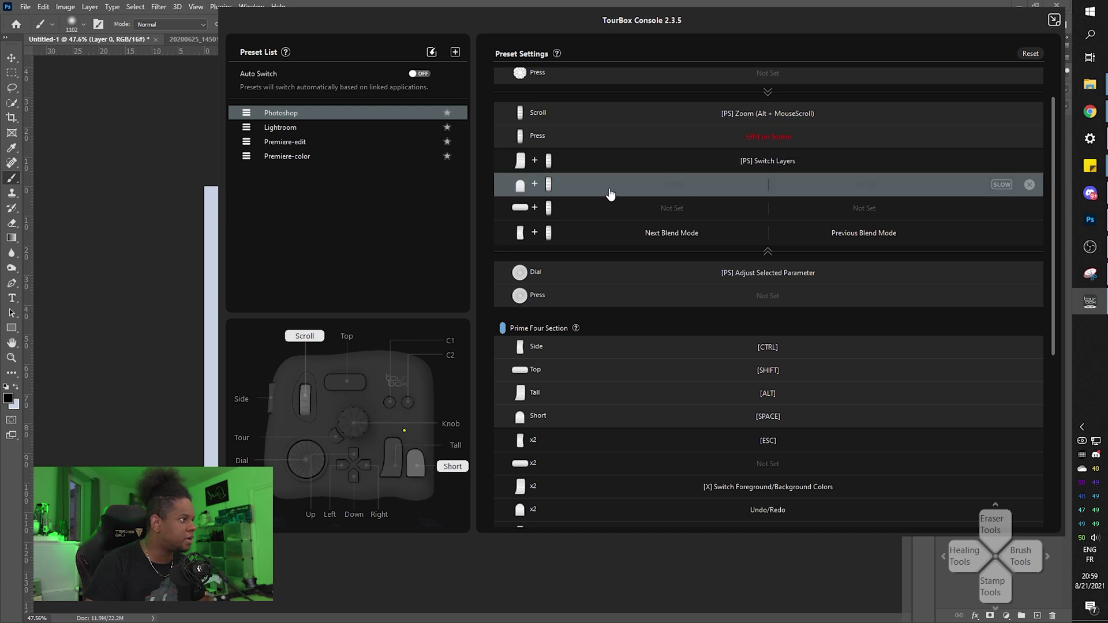
pyautogui.click(148, 183)
pyautogui.scroll(-1, 144, 183)
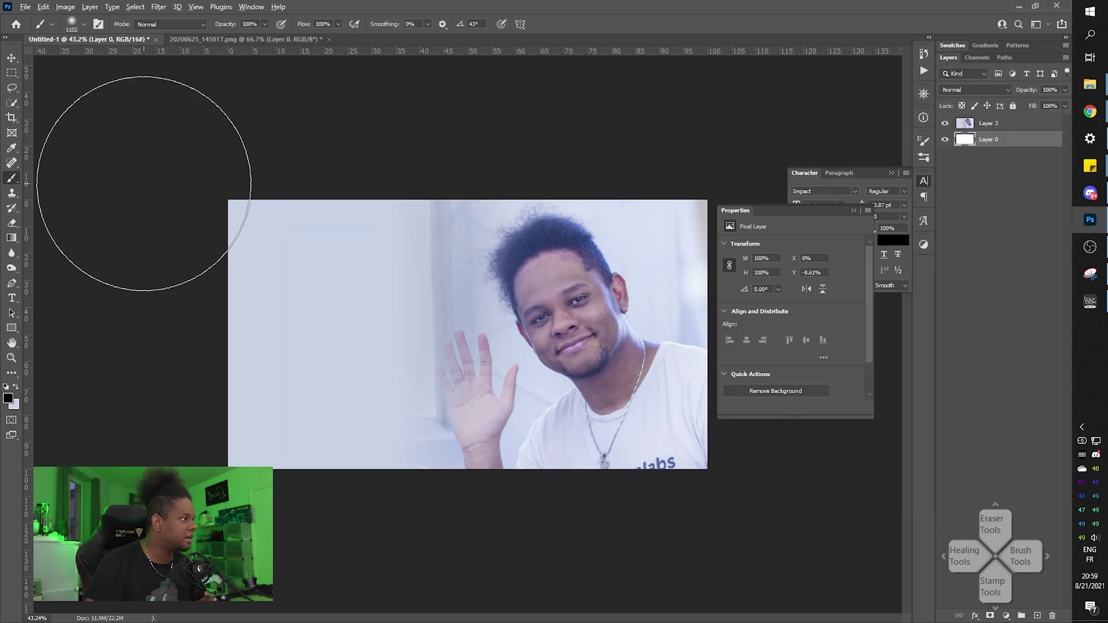
pyautogui.scroll(-5, 144, 183)
pyautogui.click(992, 128)
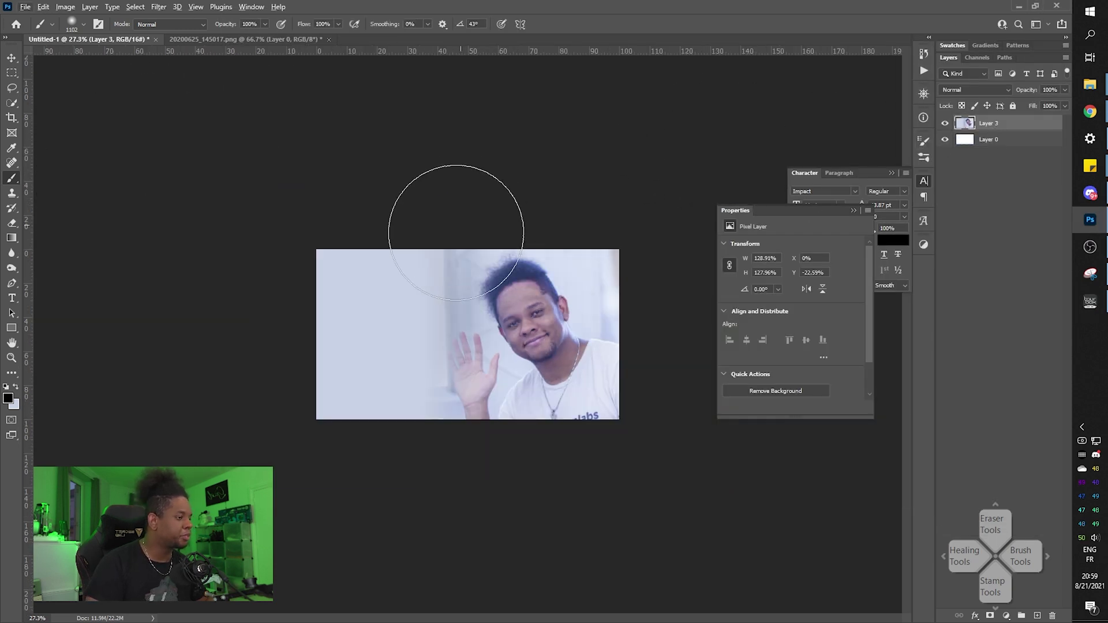
# - Check the Next/Previous Blend Mode combination in TourBox Console, and cycle the brush's blending mode through Lighten to Color in Photoshop
pyautogui.click(1091, 302)
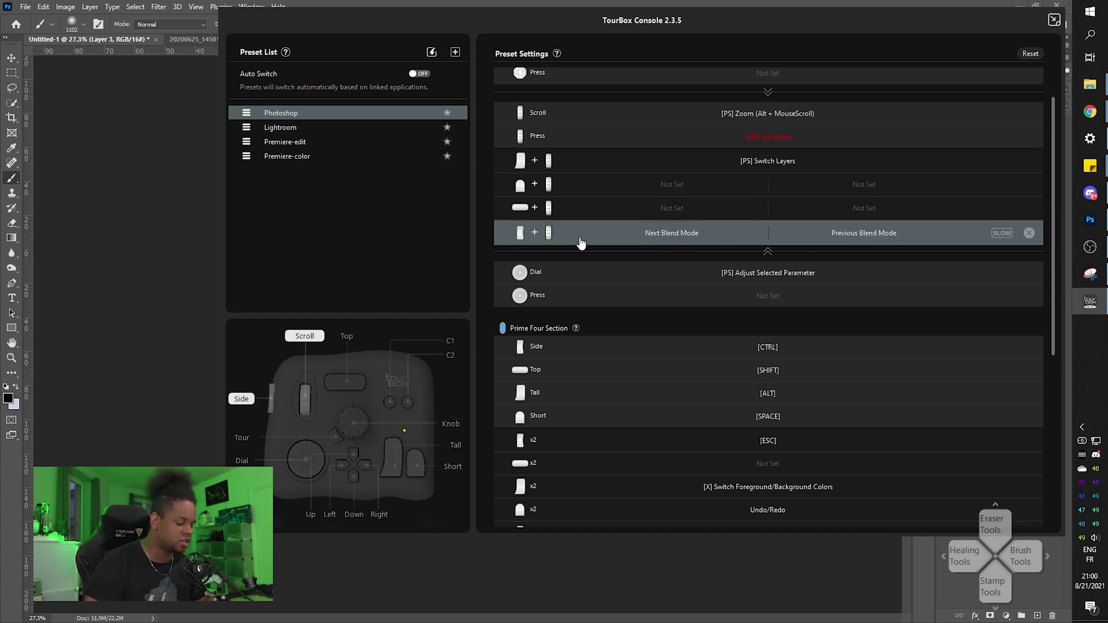
pyautogui.click(51, 91)
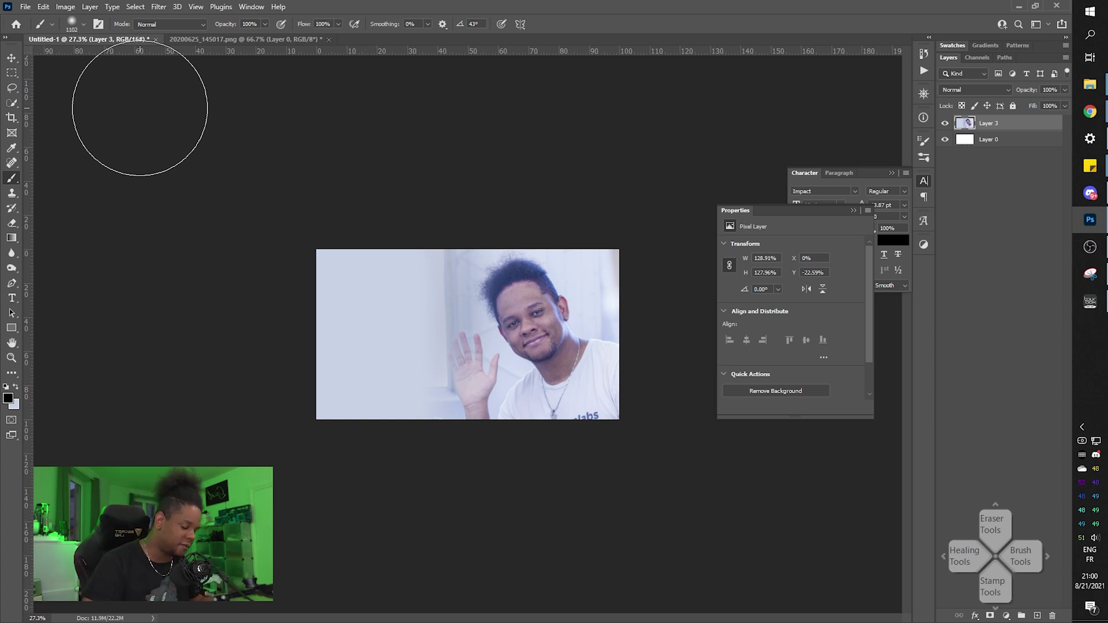
pyautogui.hotkey('shift', 'alt', 'q')
pyautogui.hotkey('shift', 'alt', 'q')
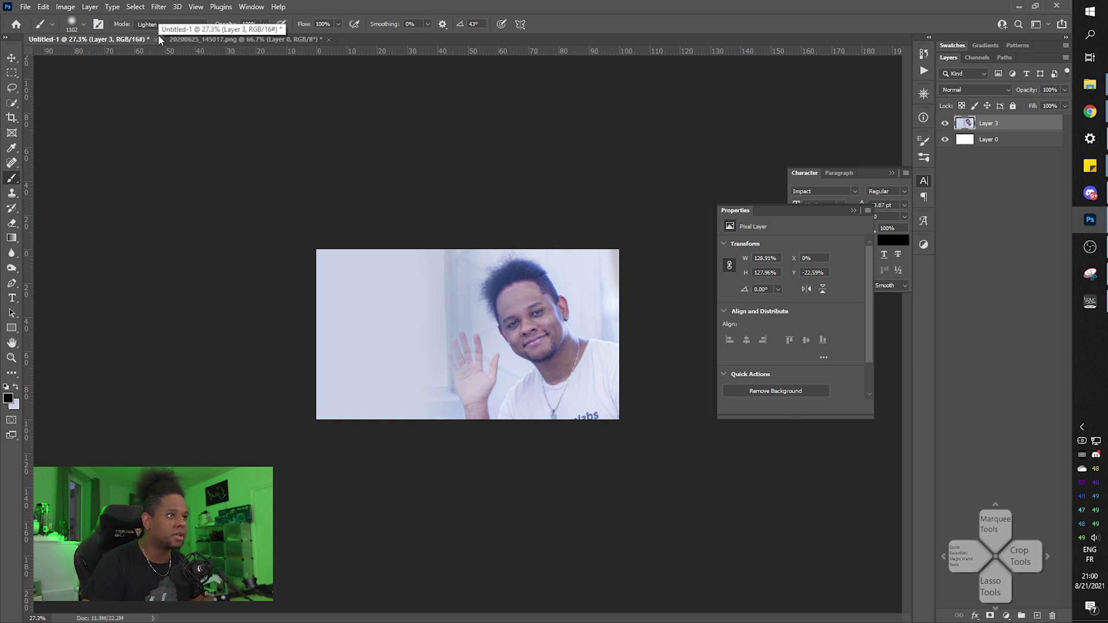
pyautogui.hotkey('shift', 'alt', 'c')
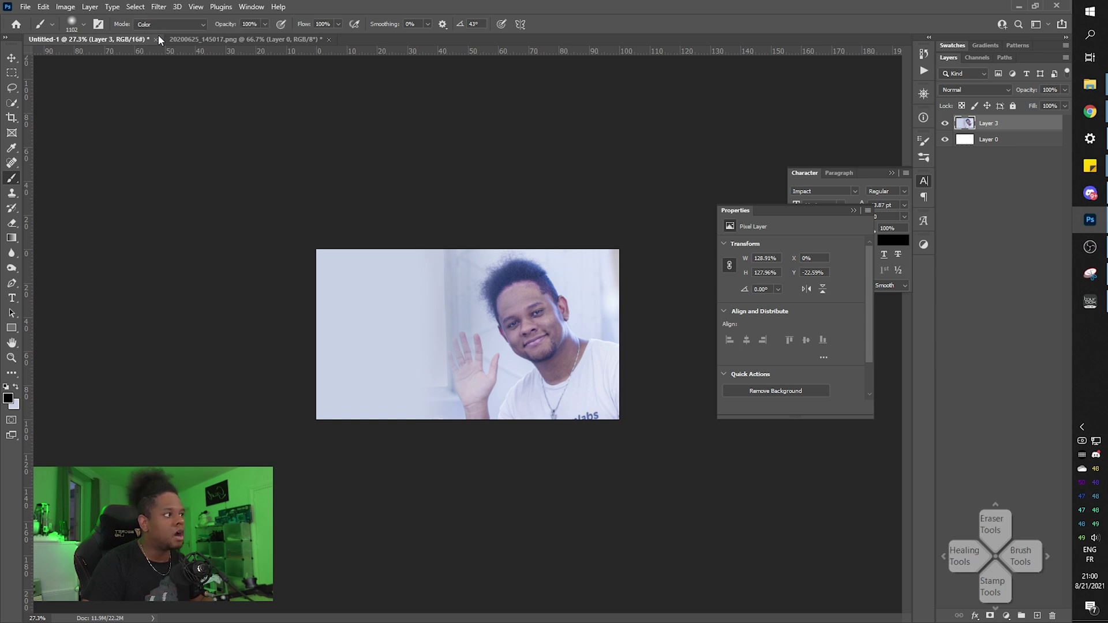
pyautogui.hotkey('shift', 'alt', 't')
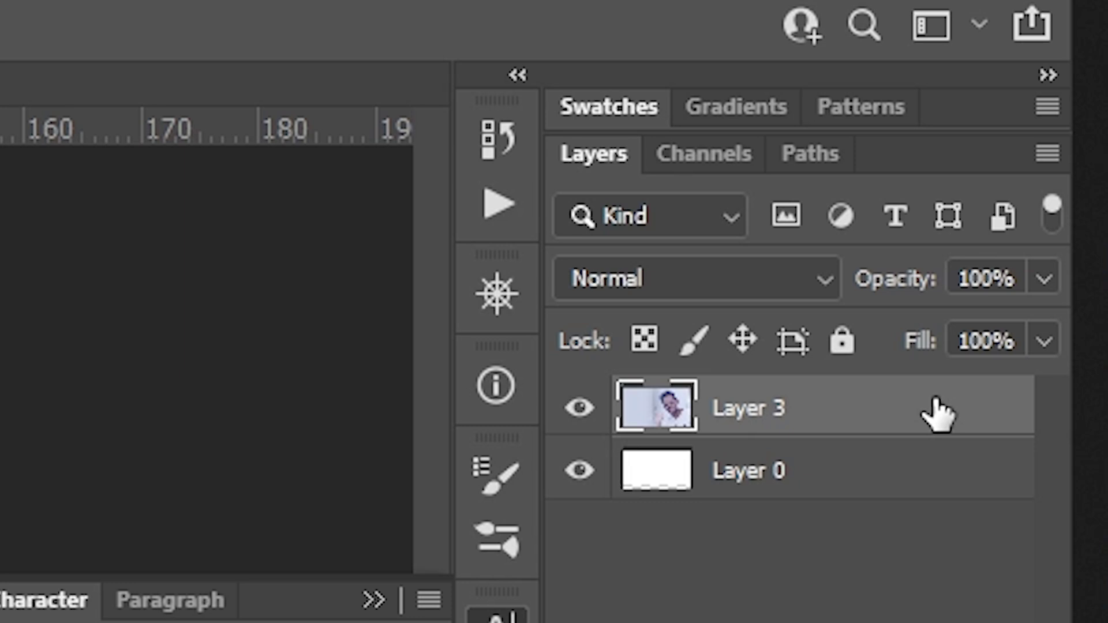
# - With the Move tool active, cycle the blend mode of Layer 3 itself through Dissolve to Linear Burn
pyautogui.click(834, 278)
pyautogui.press('Escape')
pyautogui.press('Escape')
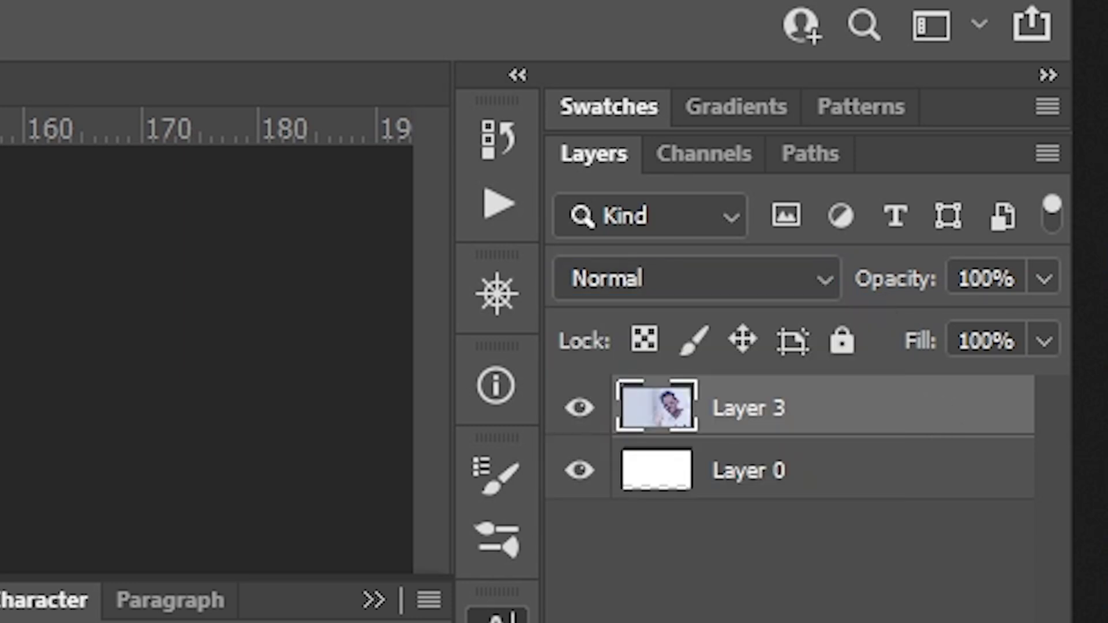
pyautogui.hotkey('shift', '+')
pyautogui.hotkey('shift', '+')
pyautogui.hotkey('shift', '+')
pyautogui.hotkey('shift', '-')
pyautogui.hotkey('shift', '-')
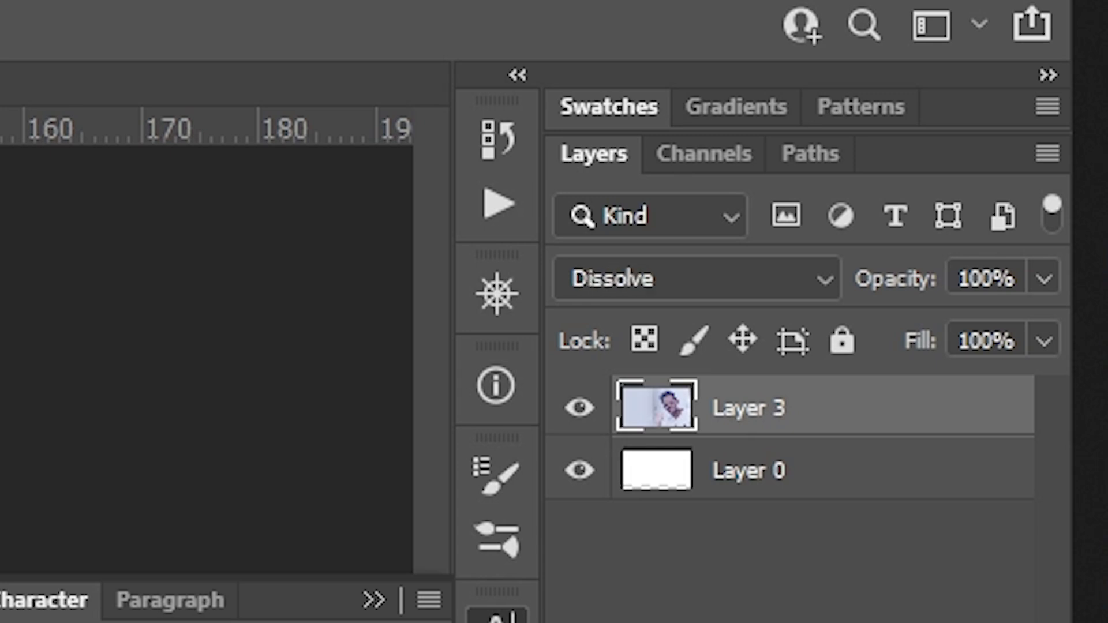
pyautogui.hotkey('shift', '+')
pyautogui.hotkey('shift', '+')
pyautogui.hotkey('shift', '+')
pyautogui.hotkey('shift', '+')
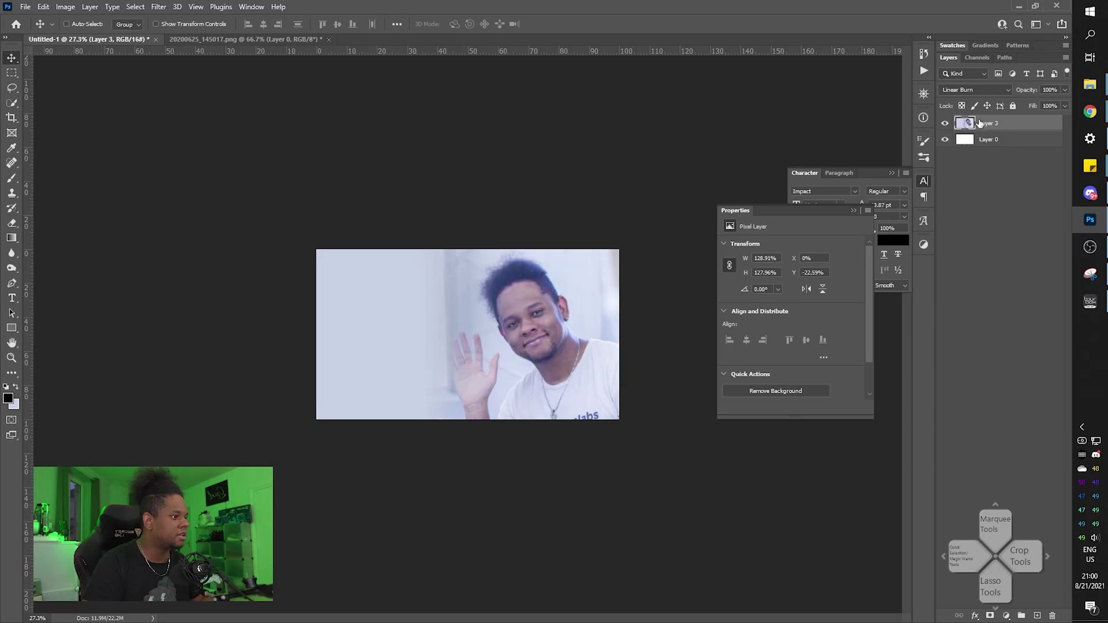
# - Fit the image on screen while cycling Layer 3's blend mode onward through Screen to Exclusion
pyautogui.hotkey('shift', '+')
pyautogui.hotkey('shift', '+')
pyautogui.hotkey('shift', '+')
pyautogui.hotkey('shift', '+')
pyautogui.hotkey('shift', '+')
pyautogui.hotkey('shift', '+')
pyautogui.hotkey('shift', '+')
pyautogui.hotkey('shift', '+')
pyautogui.hotkey('shift', '+')
pyautogui.hotkey('shift', '+')
pyautogui.hotkey('shift', '+')
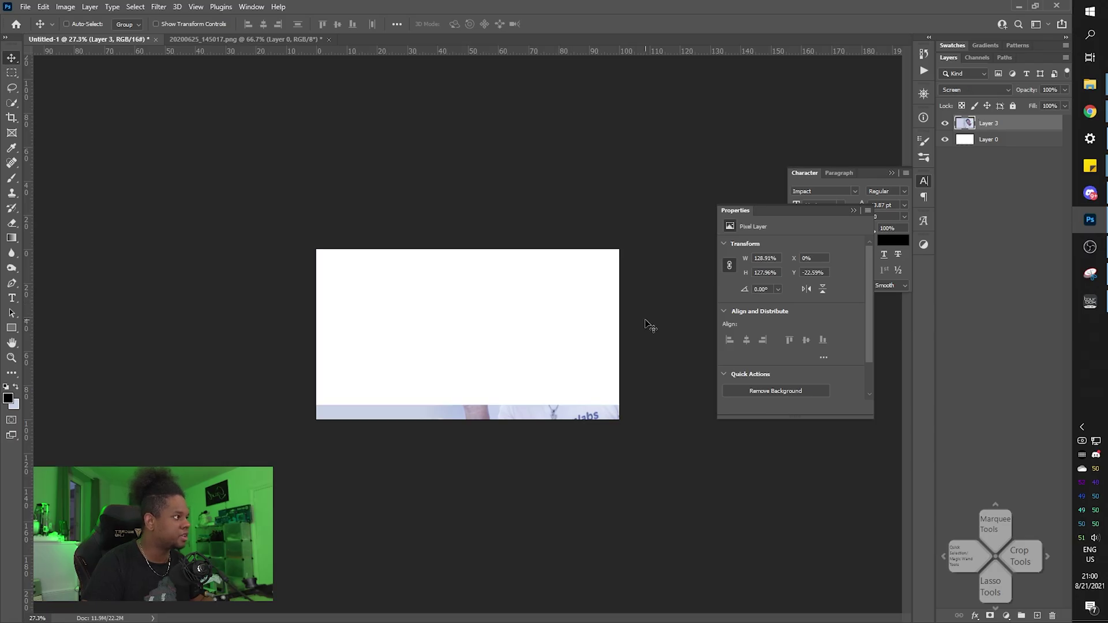
pyautogui.hotkey('shift', '+')
pyautogui.hotkey('shift', '+')
pyautogui.hotkey('shift', '+')
pyautogui.hotkey('shift', '+')
pyautogui.hotkey('shift', '+')
pyautogui.hotkey('shift', '+')
pyautogui.hotkey('shift', '+')
pyautogui.hotkey('ctrl', '0')
pyautogui.hotkey('shift', '-')
pyautogui.hotkey('shift', '-')
pyautogui.hotkey('shift', '-')
pyautogui.hotkey('shift', '-')
pyautogui.hotkey('shift', '-')
pyautogui.hotkey('shift', '-')
pyautogui.hotkey('shift', '-')
pyautogui.hotkey('shift', '-')
pyautogui.hotkey('shift', '+')
pyautogui.hotkey('shift', '+')
pyautogui.hotkey('shift', '+')
pyautogui.hotkey('shift', '+')
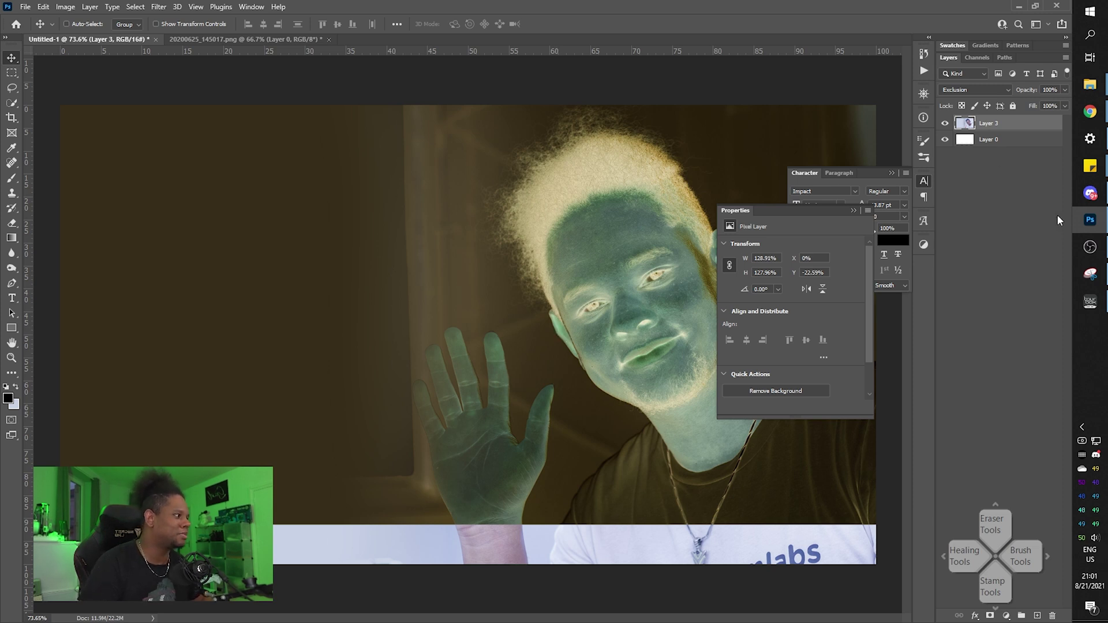
# - Check the Kit section assignments in TourBox Console, and switch to Chrome to open the TourBox website's Presets page
pyautogui.click(1090, 302)
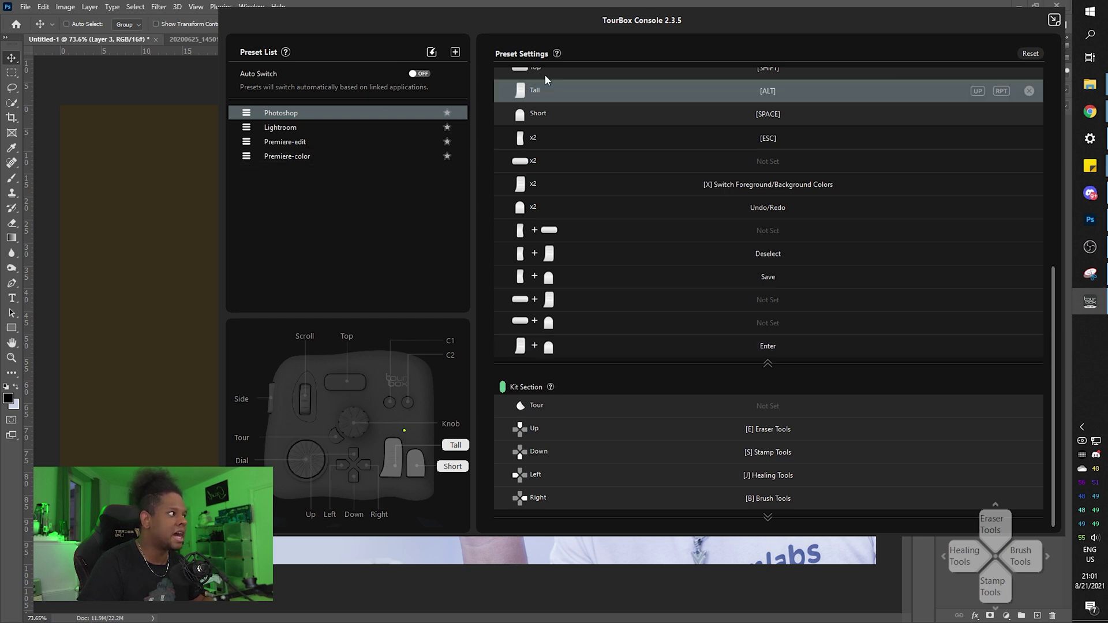
pyautogui.moveTo(1090, 111)
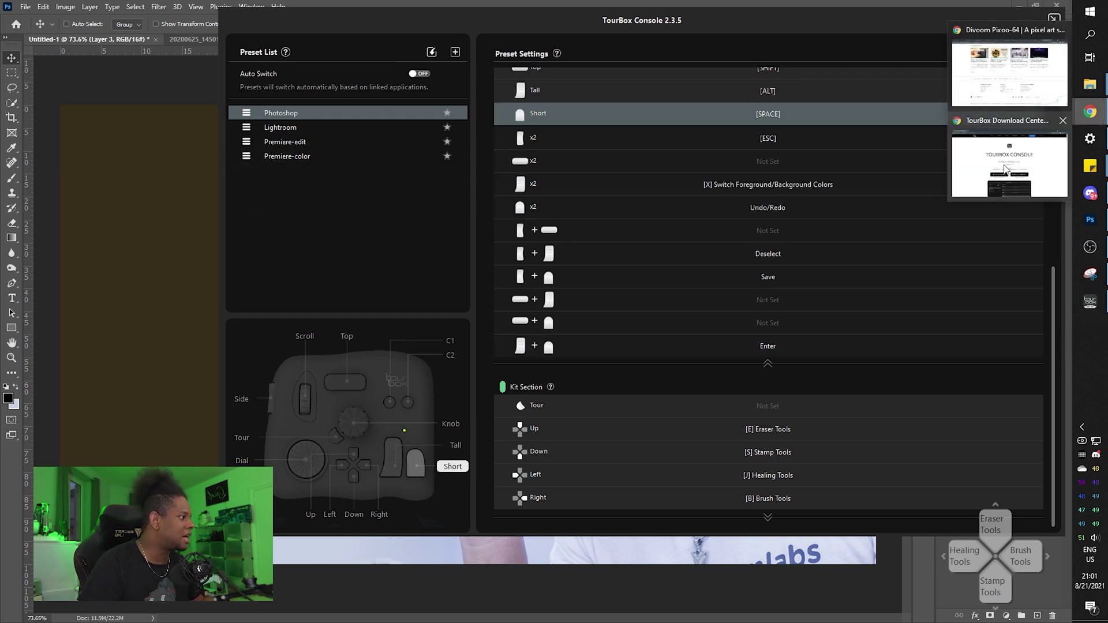
pyautogui.click(1008, 175)
pyautogui.moveTo(584, 56)
pyautogui.click(583, 105)
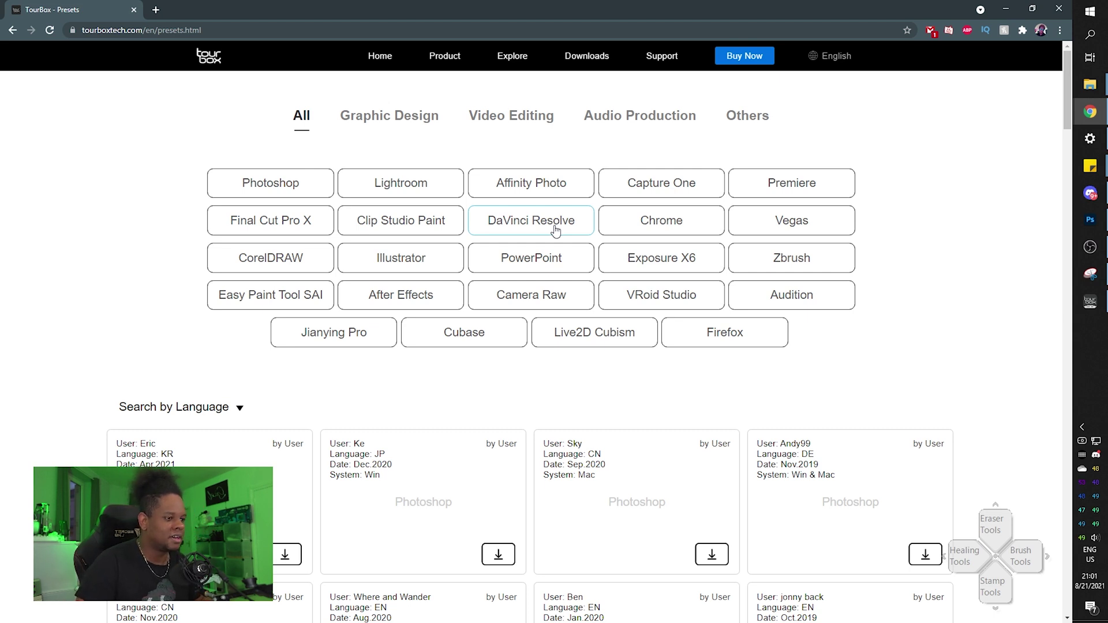
# - Examine the user-shared TourBox presets for Photoshop, Lightroom, Affinity Photo, Capture One and Premiere
pyautogui.scroll(-4, 338, 259)
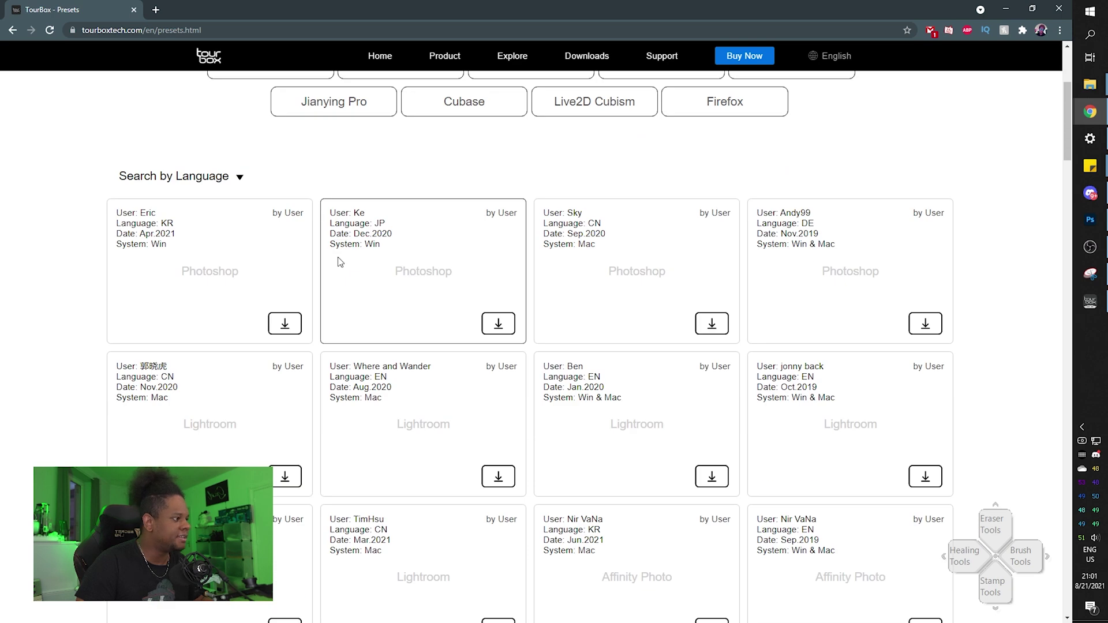
pyautogui.scroll(-2, 396, 257)
pyautogui.scroll(6, 269, 271)
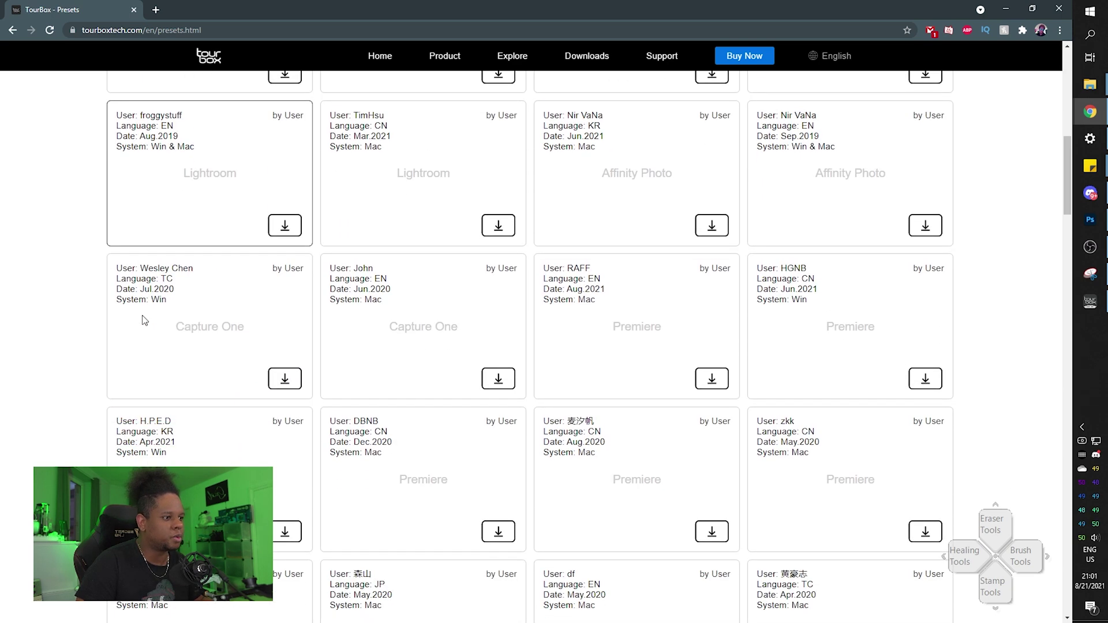